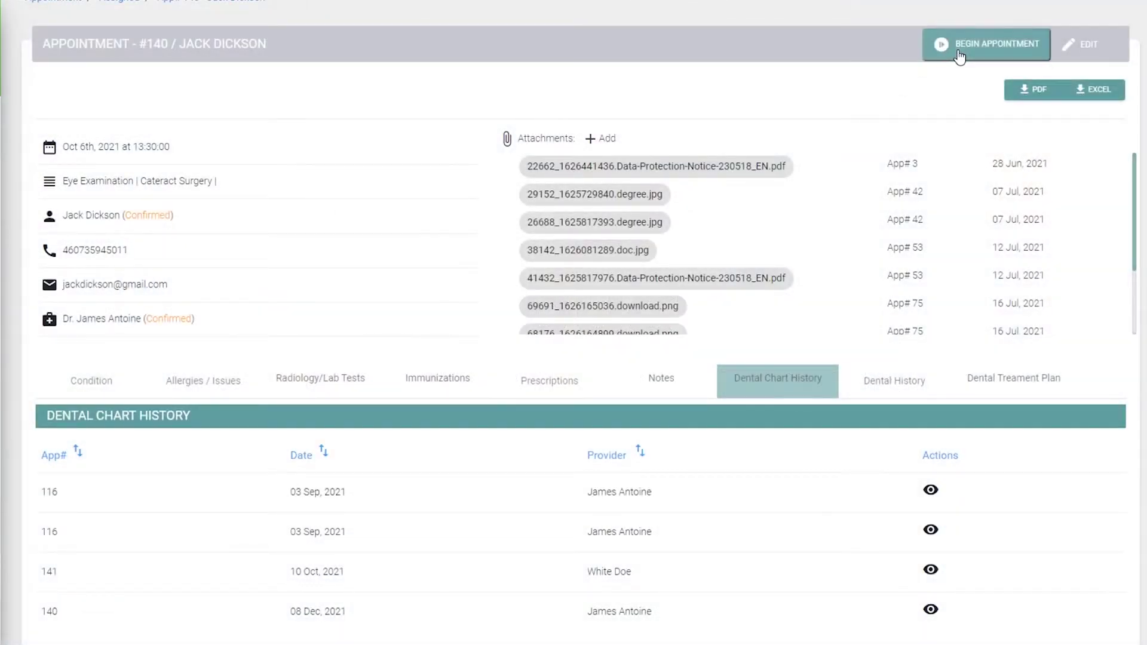
Step: Begin appointment #140 and bring up the patient's interactive dental chart
left_click(959, 49)
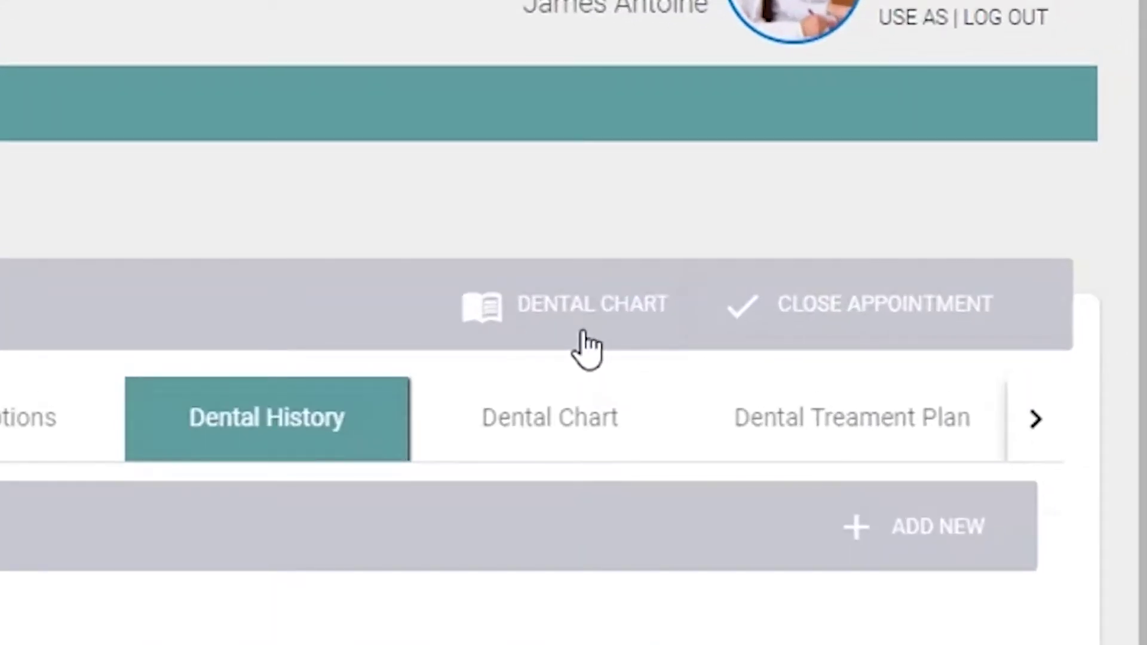
left_click(585, 308)
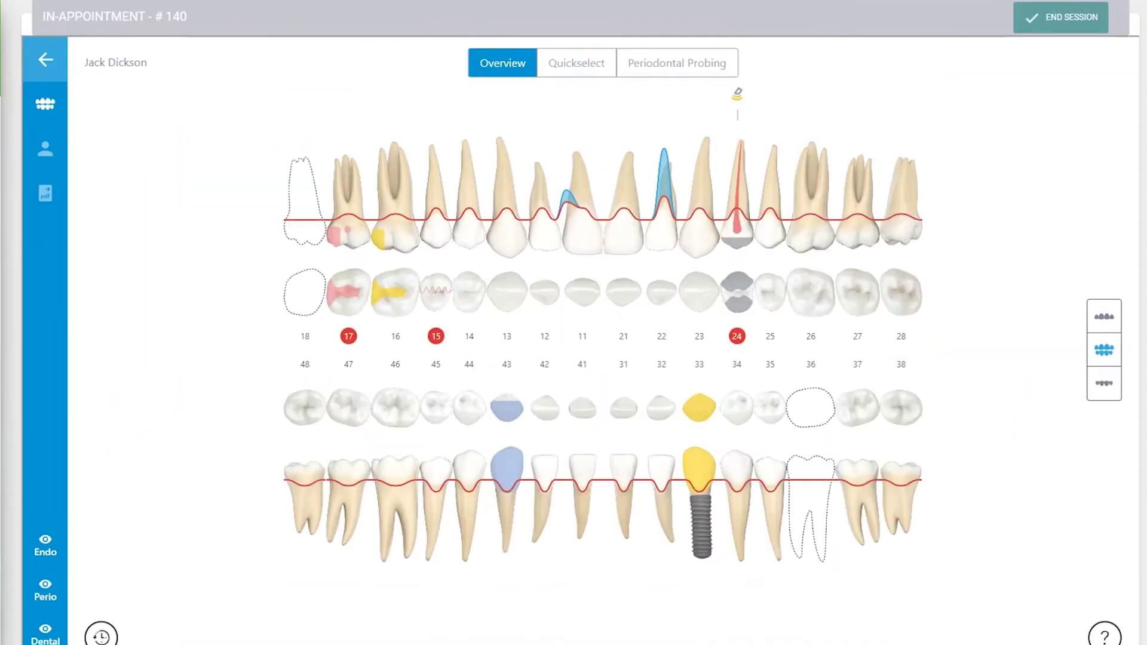
Step: Scroll the other patient's overview, which shows no pending treatments or medical issues
scroll(603, 335, "down", 1)
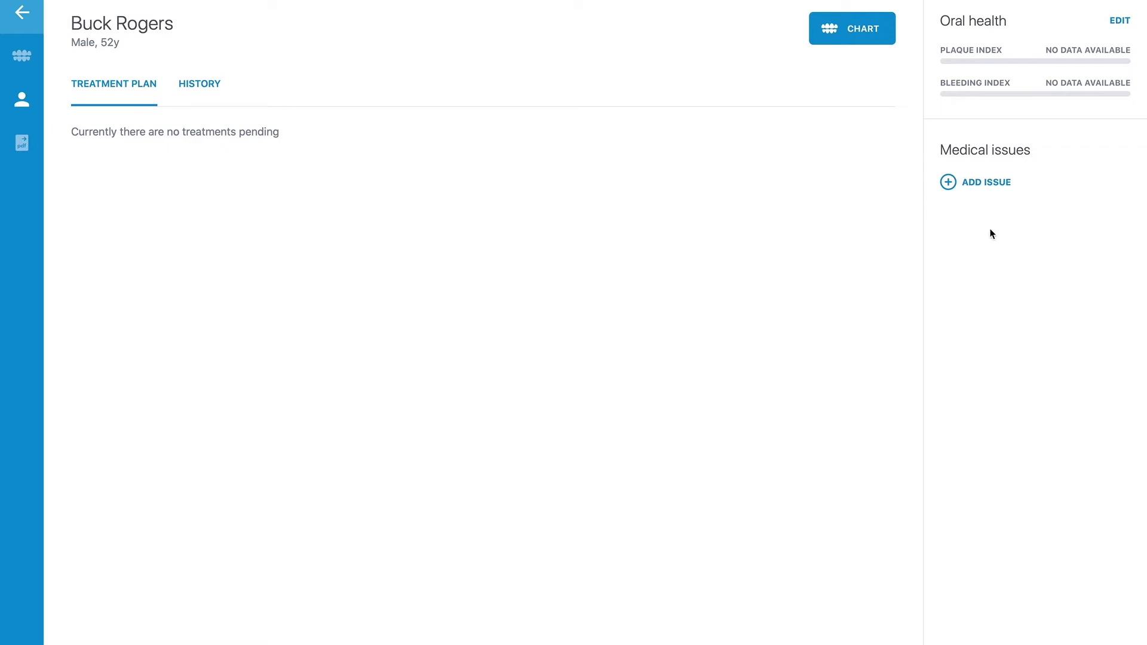
Step: Add Diabetes, Latex, Tobacco use and Alcohol use from the Medical Issues list
left_click(979, 183)
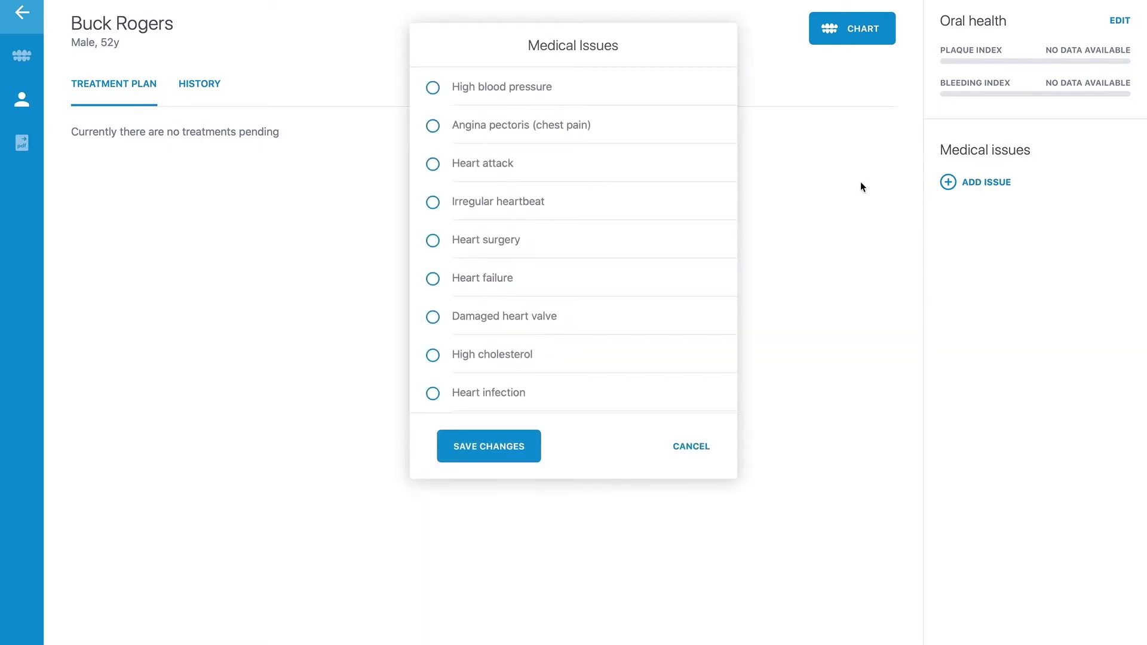
scroll(455, 349, "down", 5)
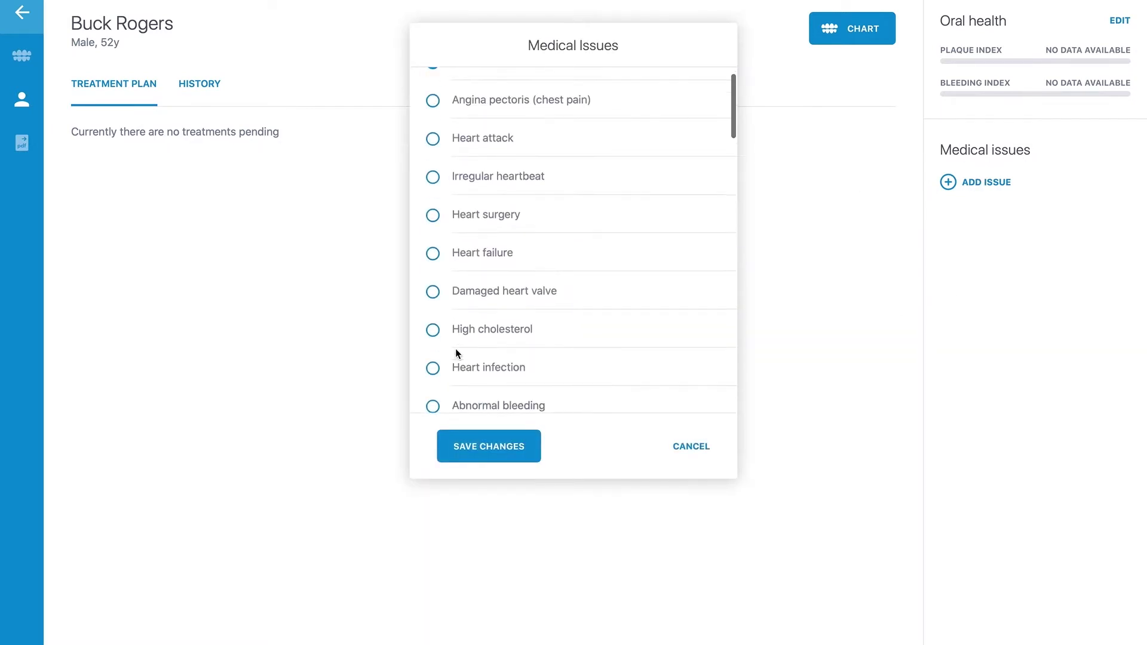
scroll(460, 352, "down", 3)
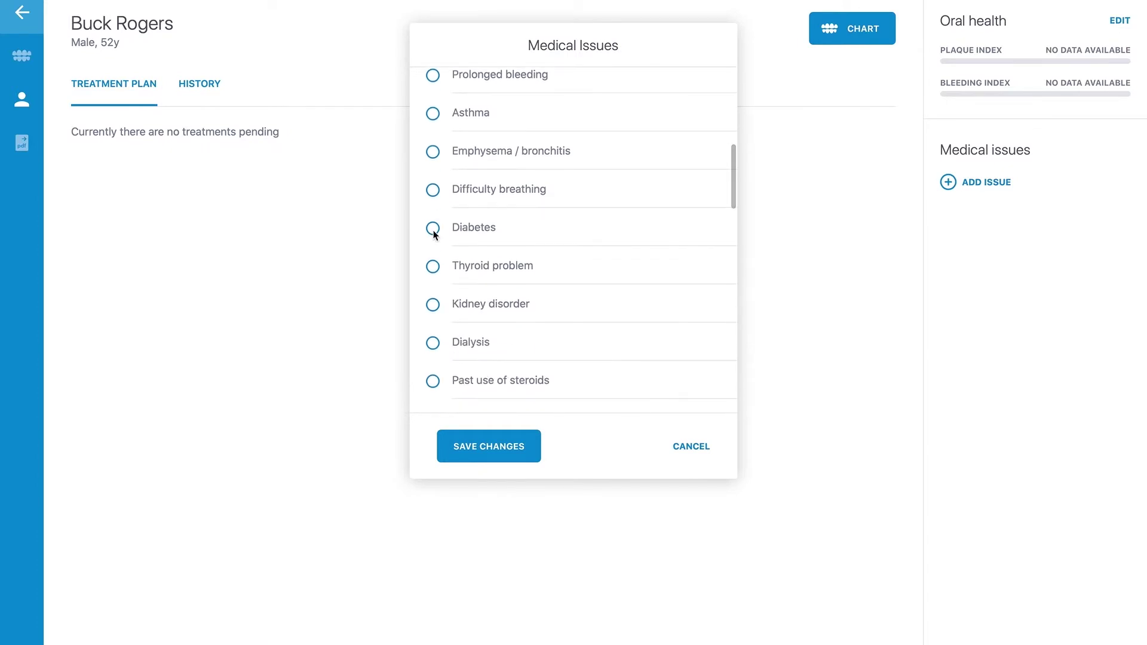
left_click(433, 229)
scroll(475, 334, "down", 4)
scroll(475, 334, "down", 7)
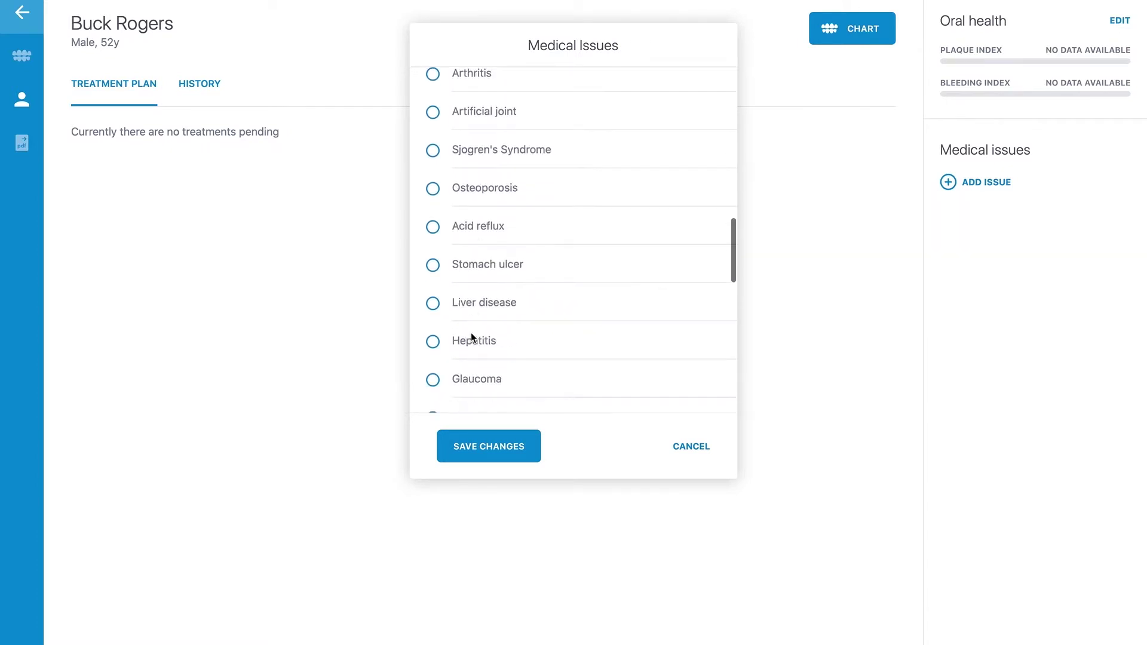
scroll(471, 335, "down", 7)
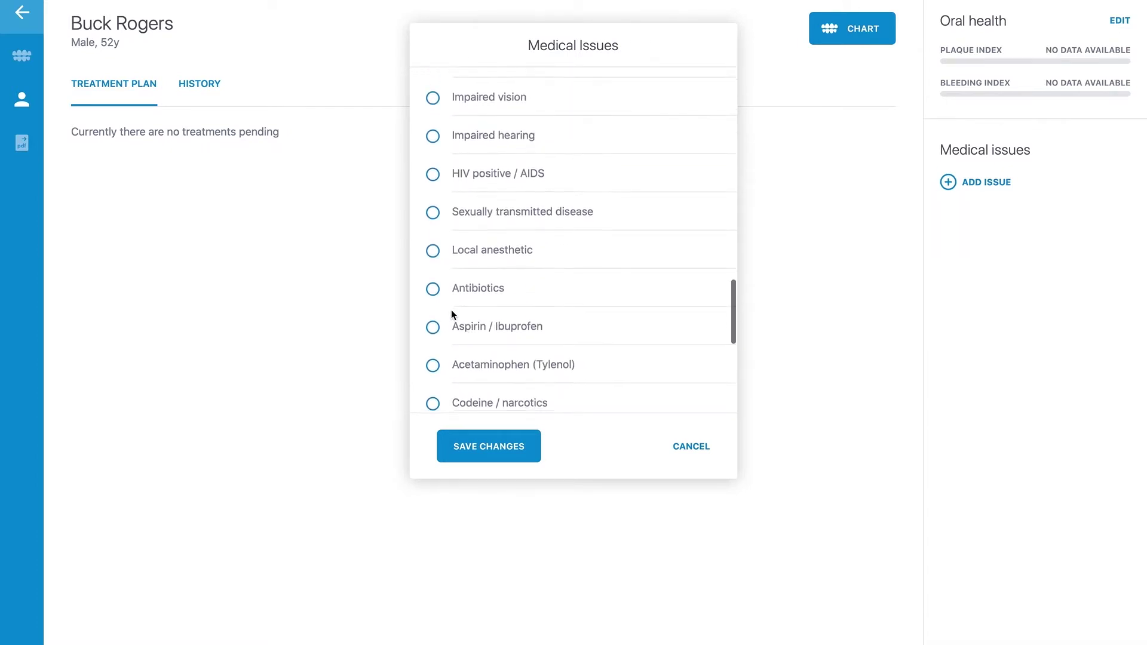
left_click(433, 208)
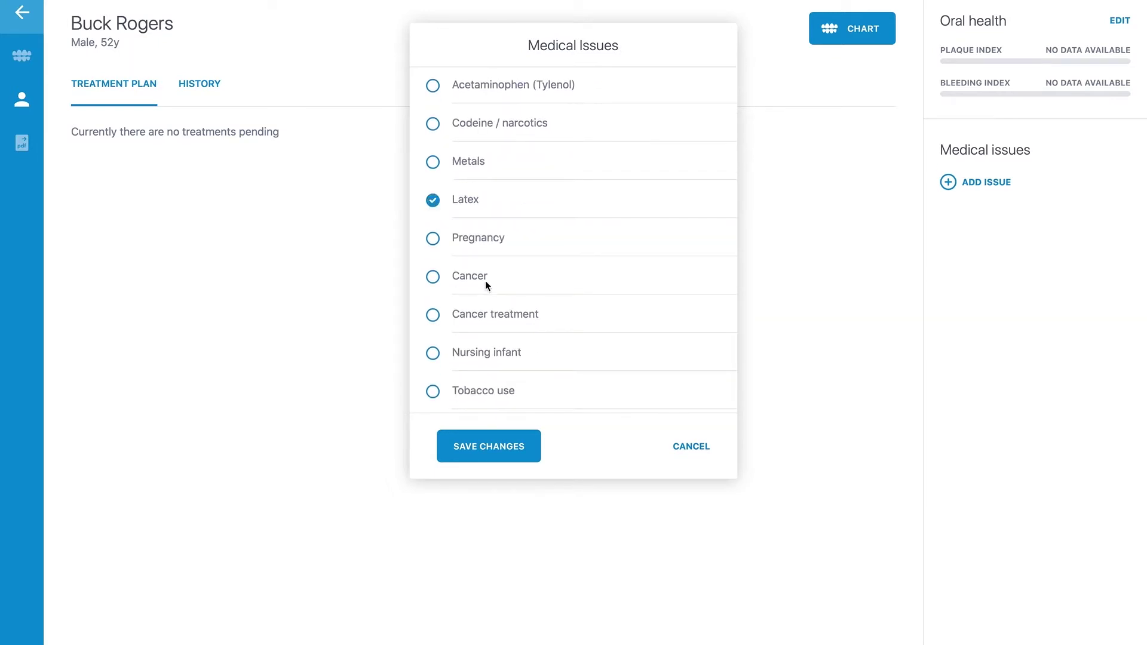
scroll(485, 280, "down", 2)
left_click(434, 319)
left_click(433, 357)
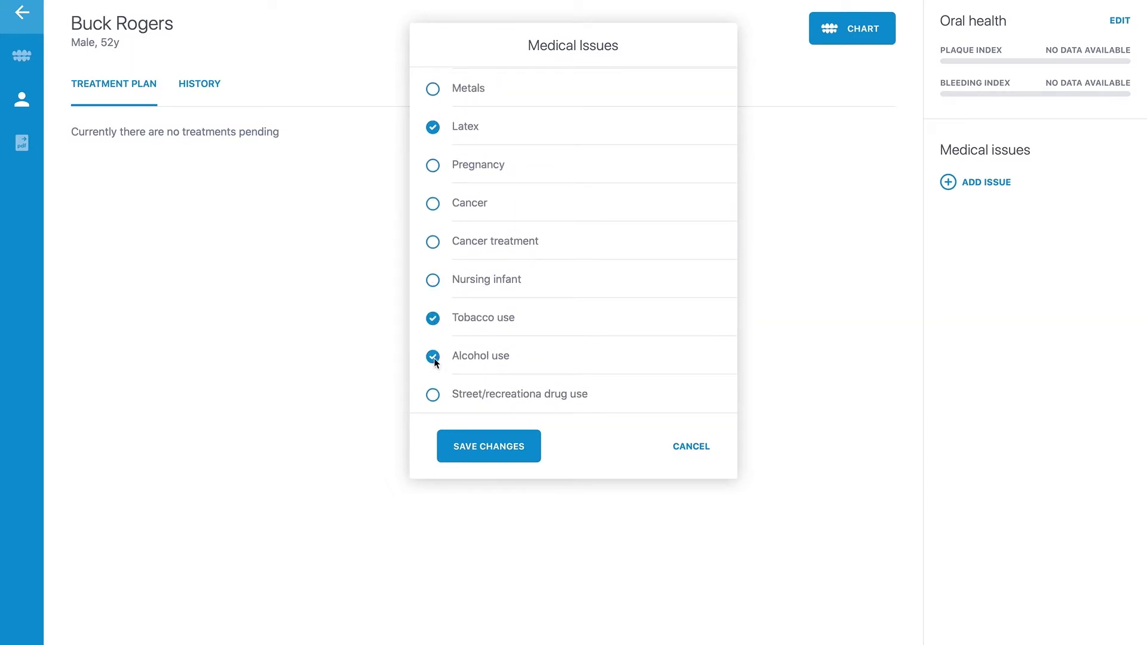
Step: Save the four chosen medical issues in the Medical Issues dialog
left_click(489, 448)
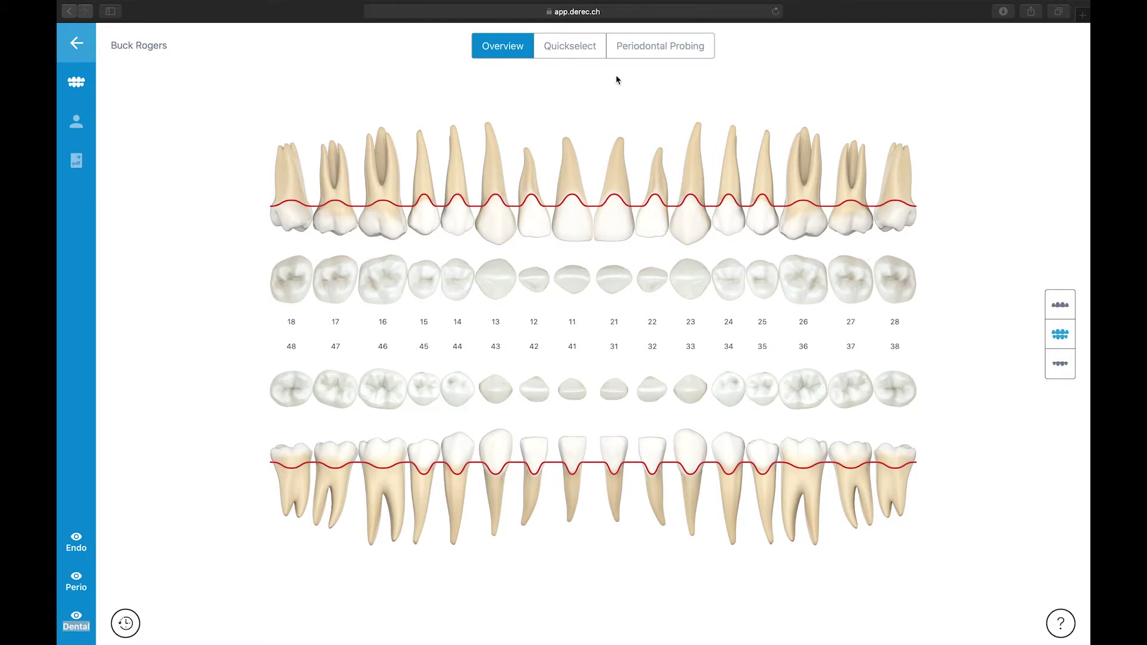
Step: In Quickselect, select teeth 16, 24 and 45 and mark them Missing
left_click(570, 47)
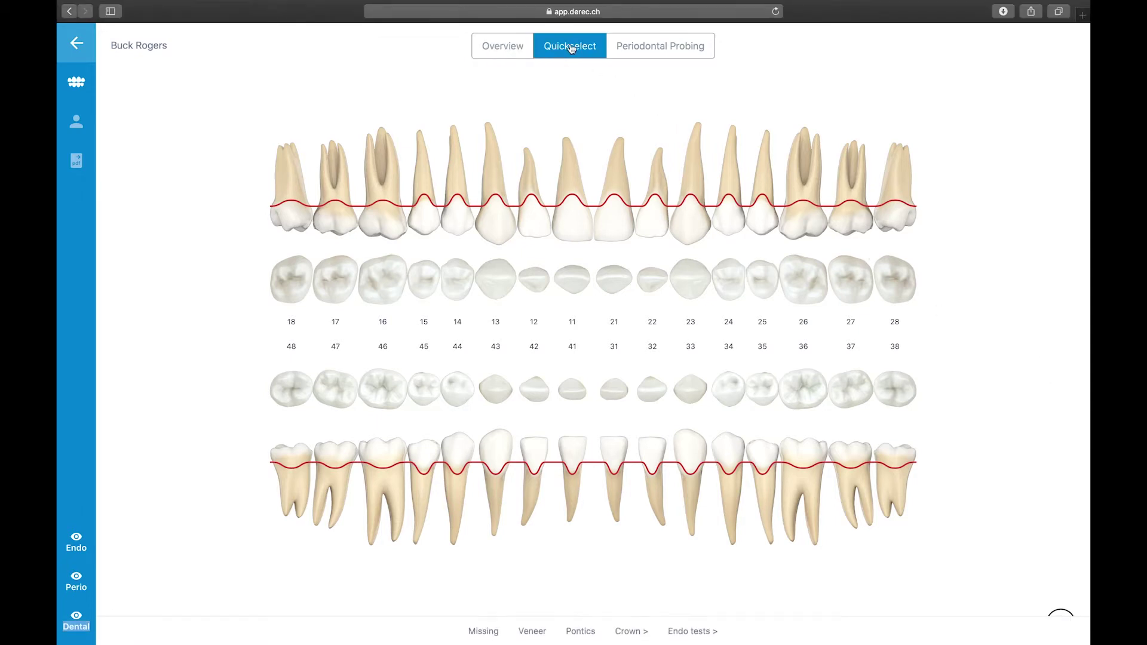
left_click(386, 198)
left_click(732, 209)
left_click(423, 453)
left_click(484, 633)
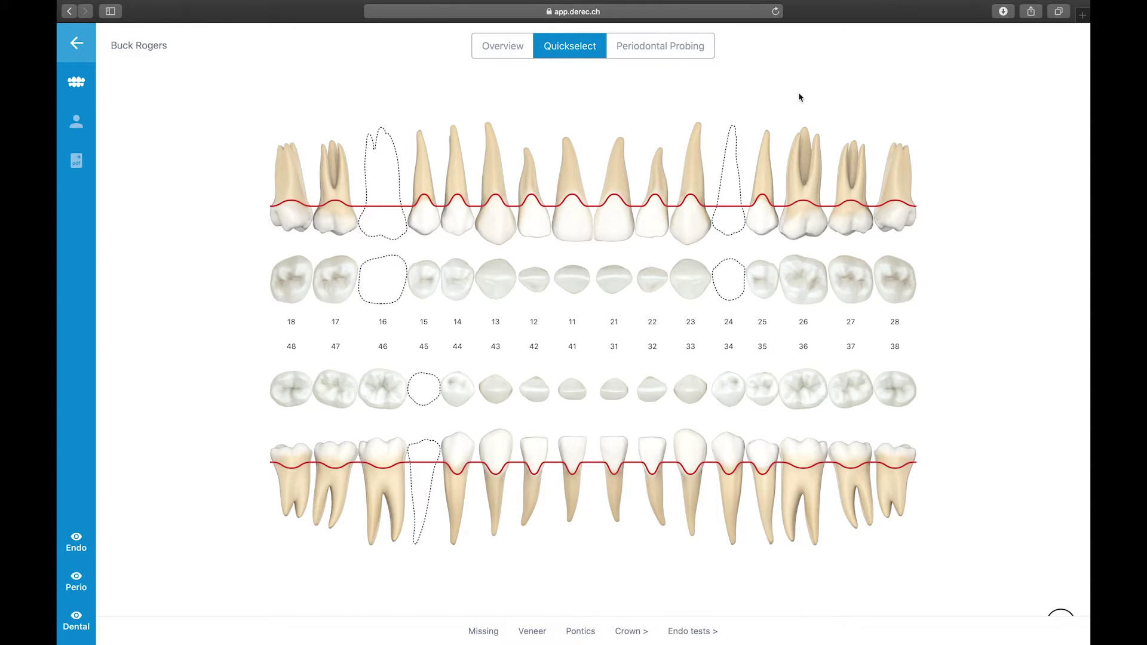
Step: Select teeth 18, 17, 15, 14, 13, 12 and 11 on the chart
left_click(287, 193)
left_click(338, 191)
left_click(422, 190)
left_click(457, 194)
left_click(499, 204)
left_click(530, 216)
left_click(580, 220)
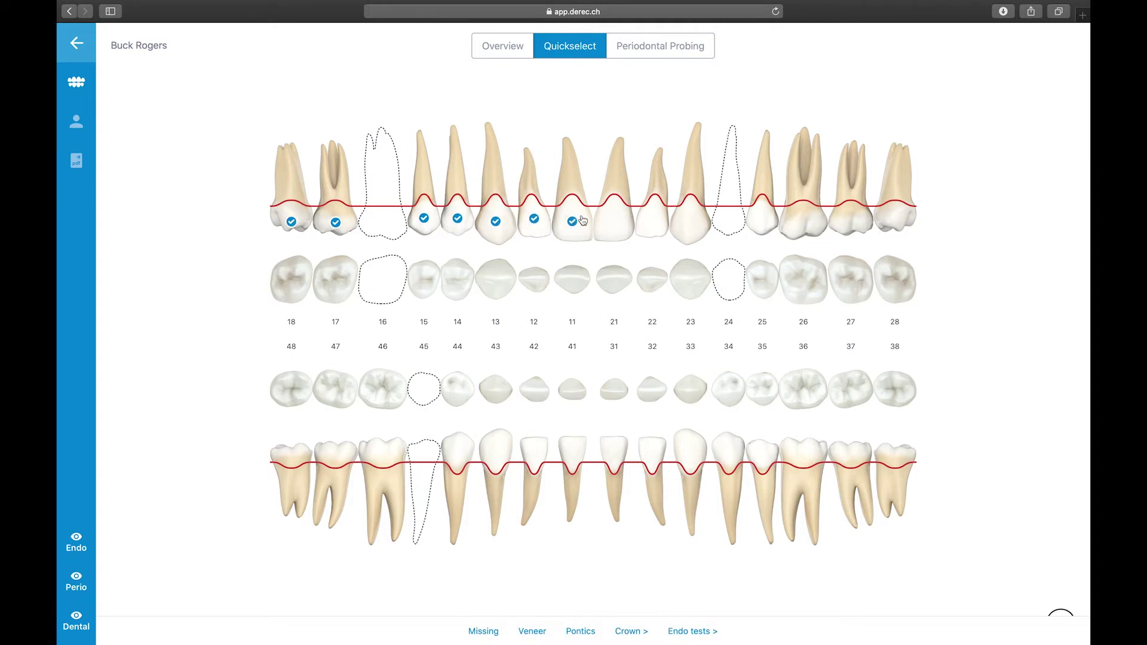
Step: Record a positive, within-limits cold test for the selected teeth
left_click(691, 638)
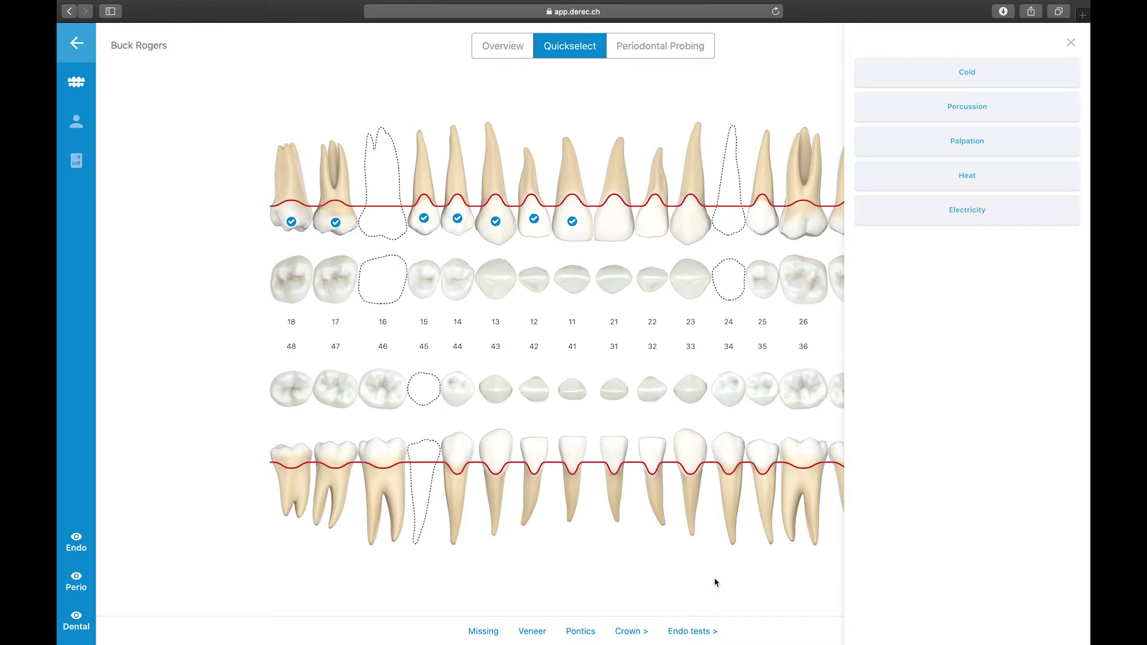
left_click(905, 75)
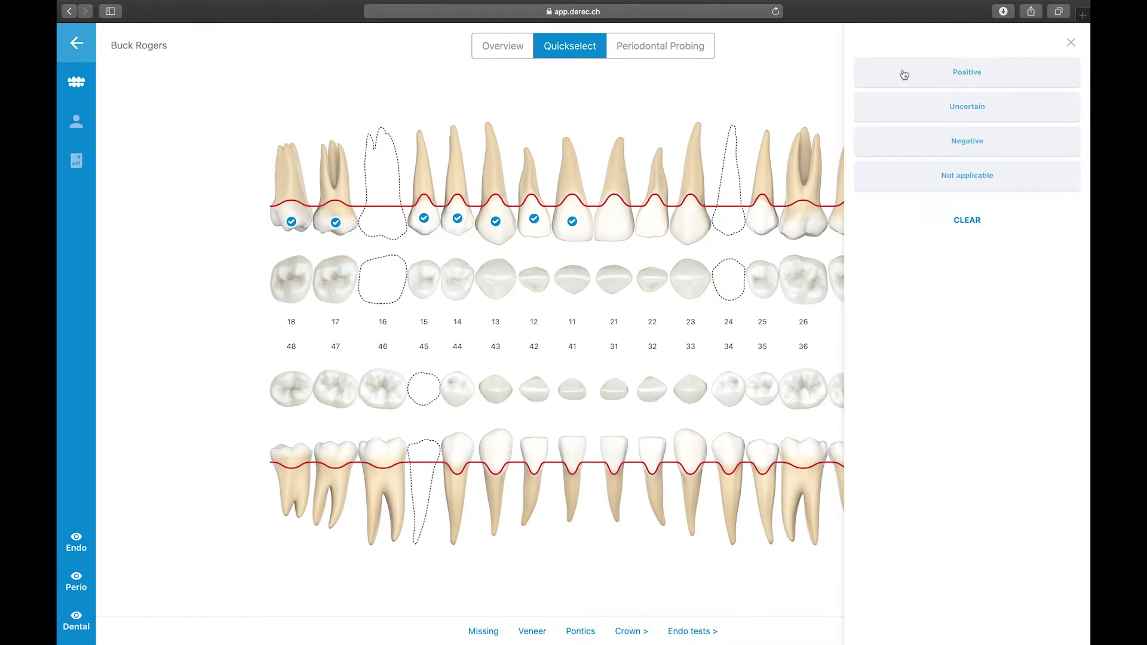
left_click(905, 74)
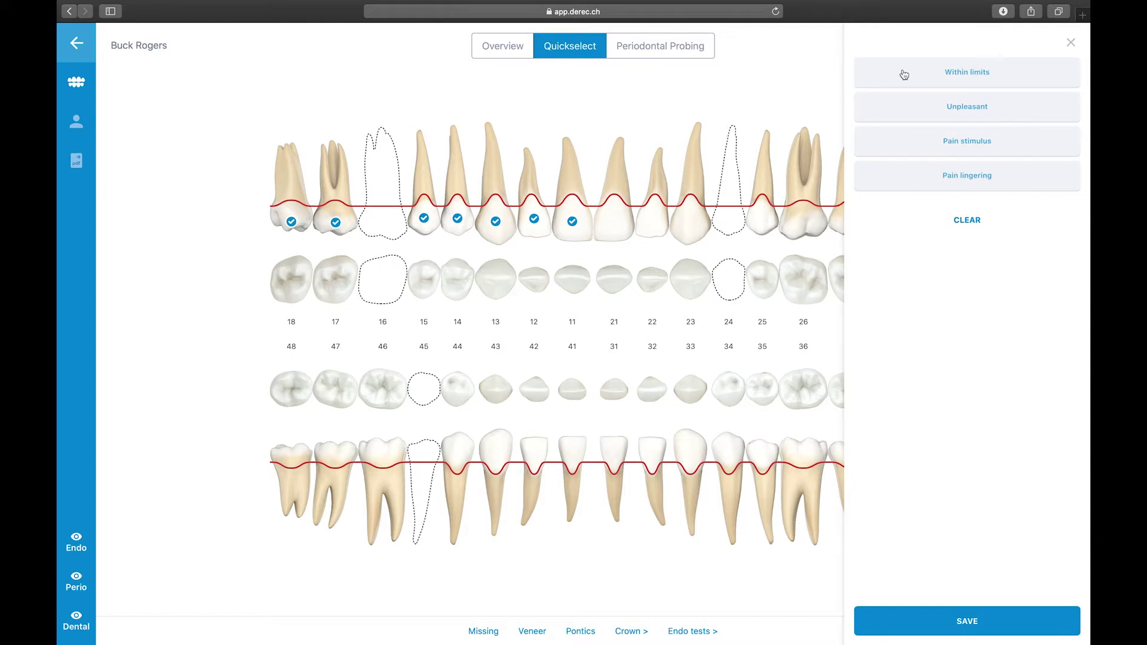
left_click(904, 74)
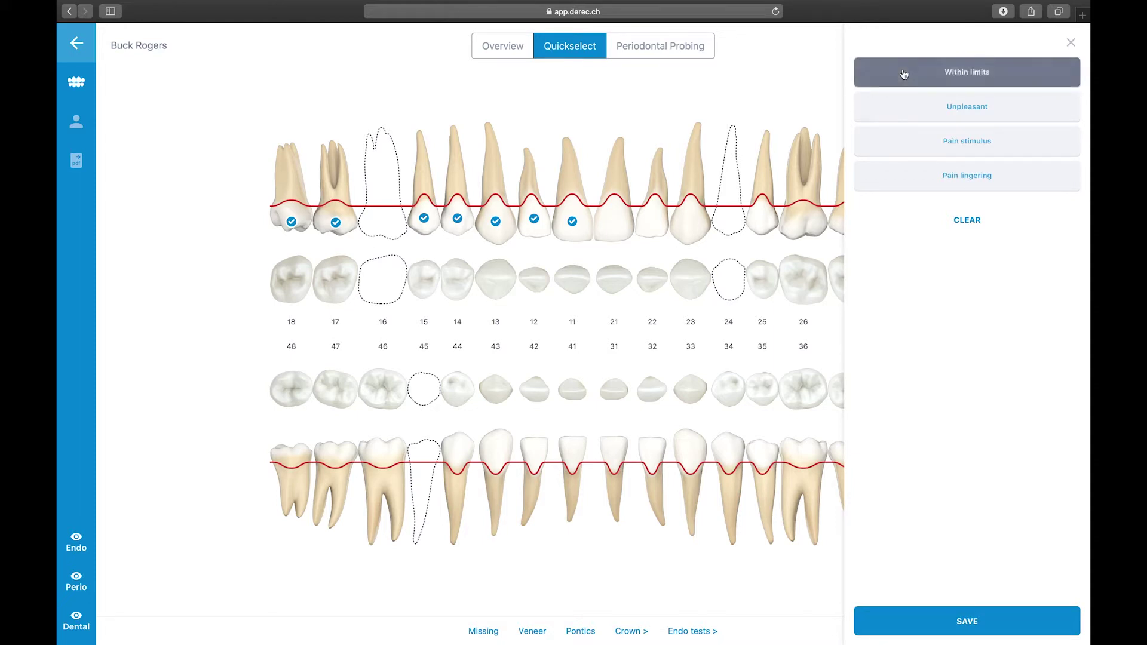
left_click(986, 622)
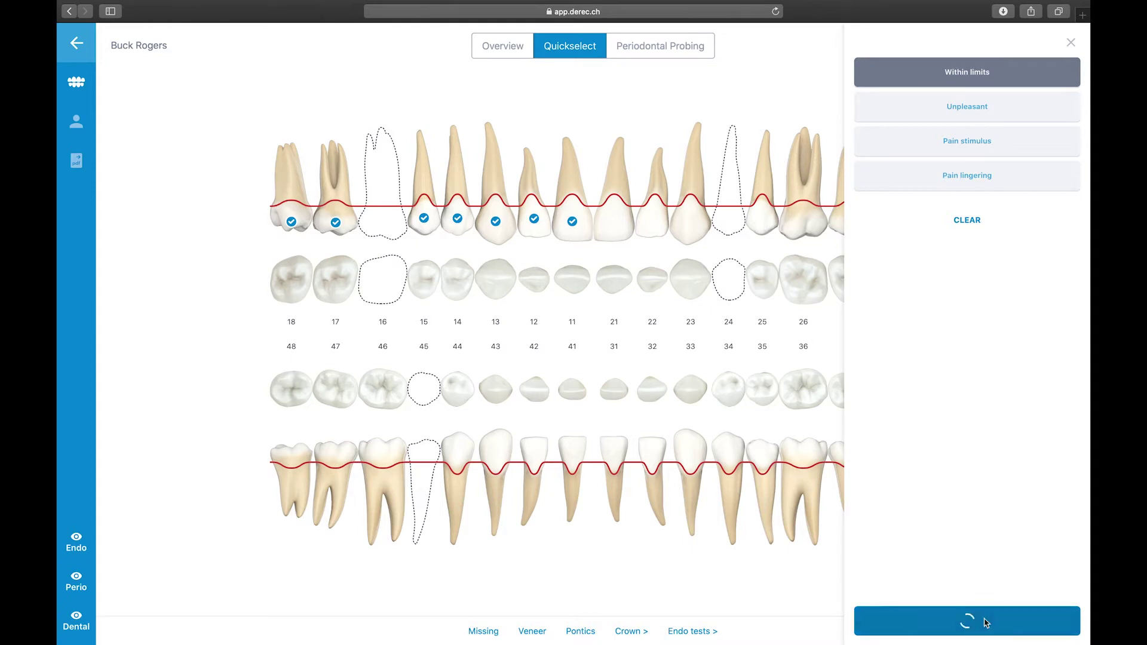
Step: Record and save a not-painful percussion test for the selected teeth
left_click(572, 225)
left_click(699, 635)
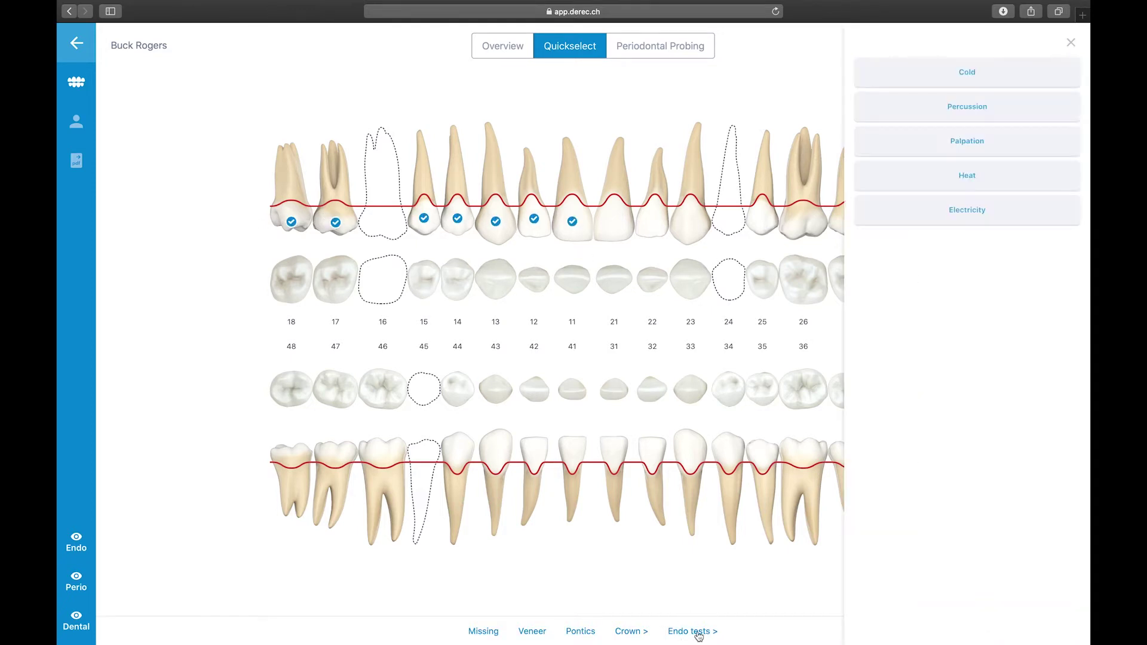
left_click(926, 112)
left_click(925, 76)
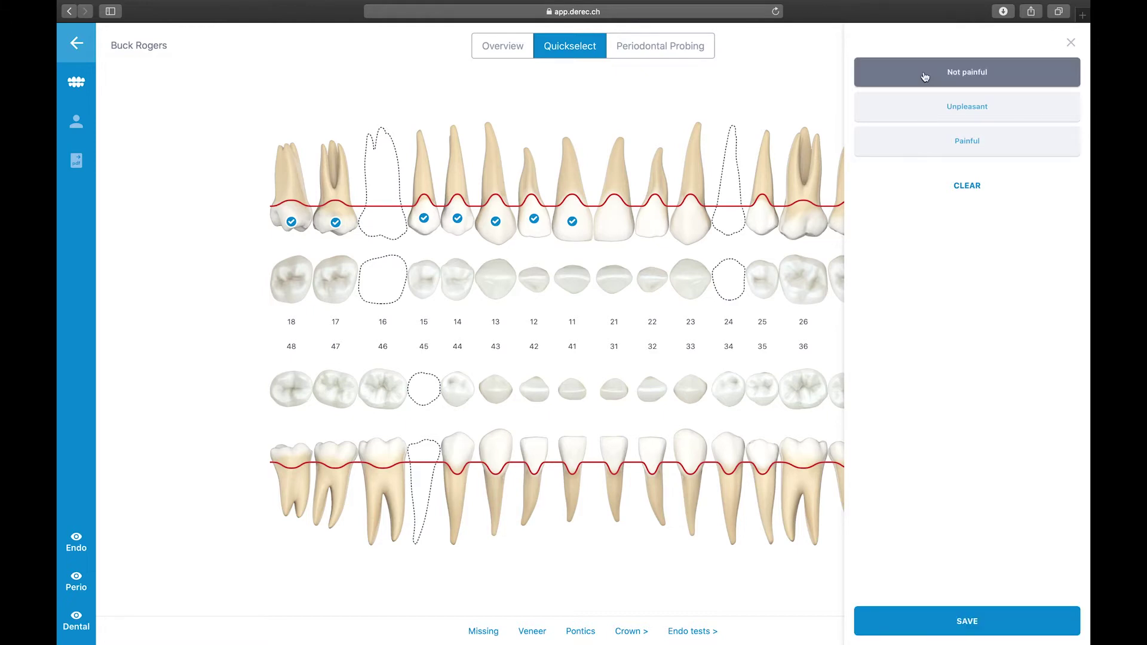
left_click(954, 616)
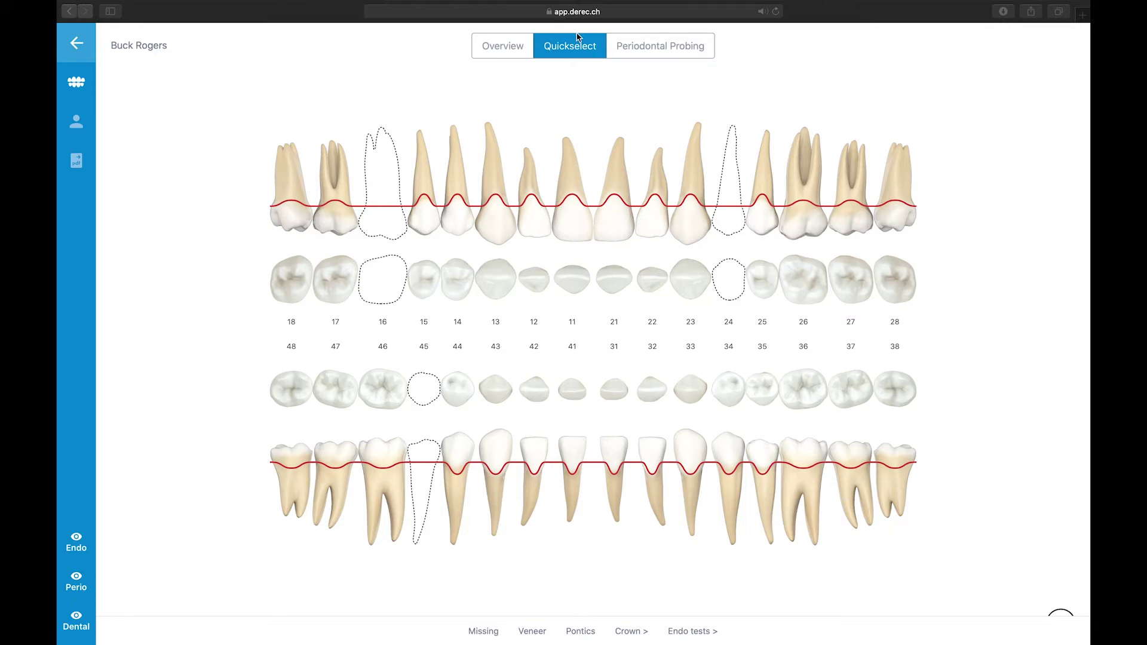
Step: Give teeth 35 and 37 ceramic crowns as natural-tooth bridge abutments
left_click(848, 471)
left_click(763, 469)
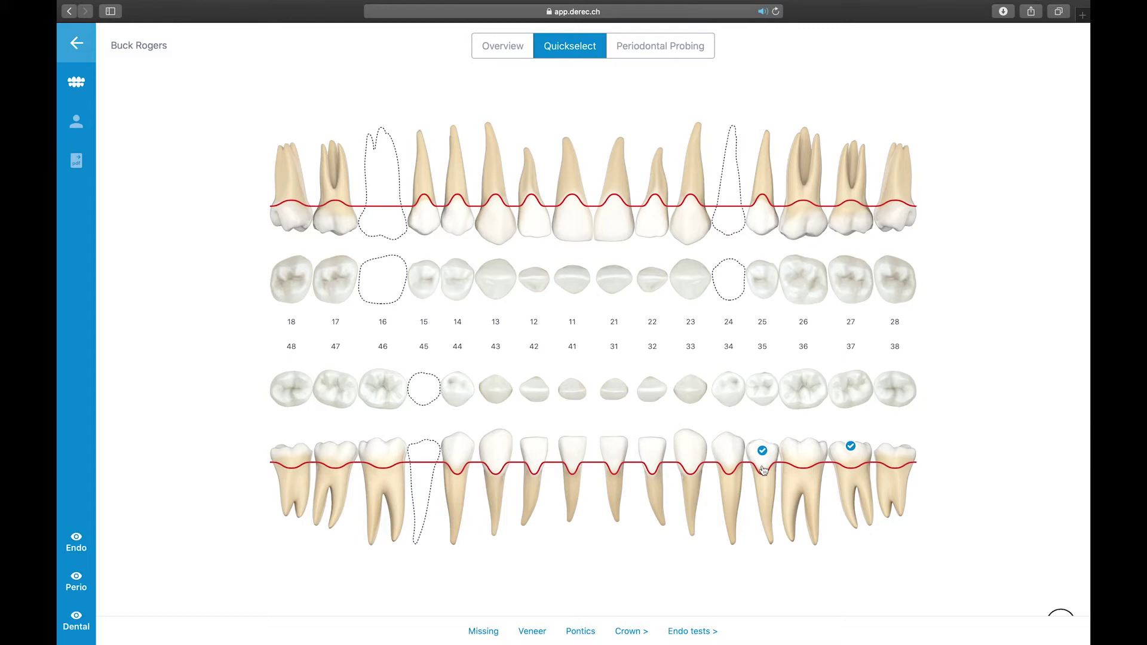
left_click(635, 631)
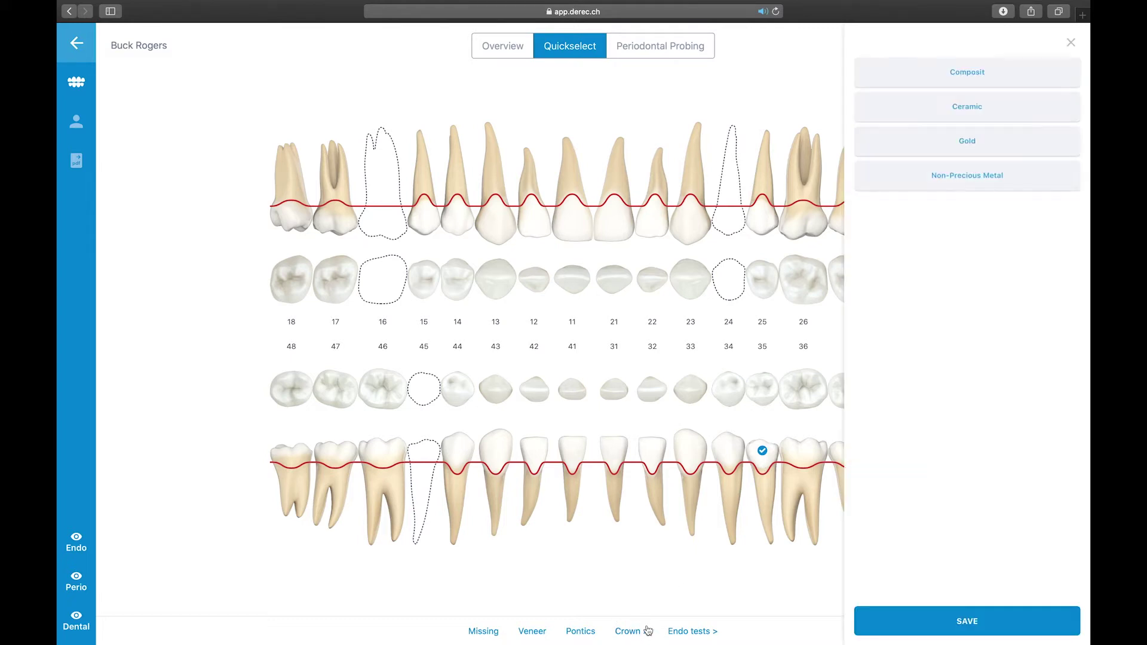
left_click(966, 112)
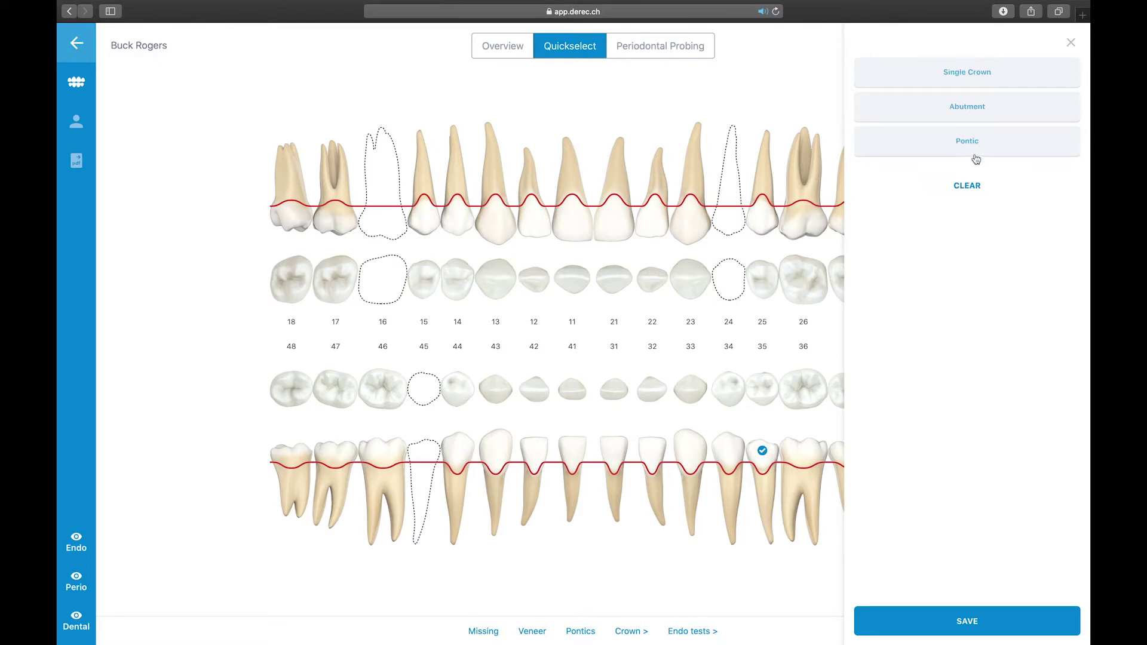
left_click(966, 114)
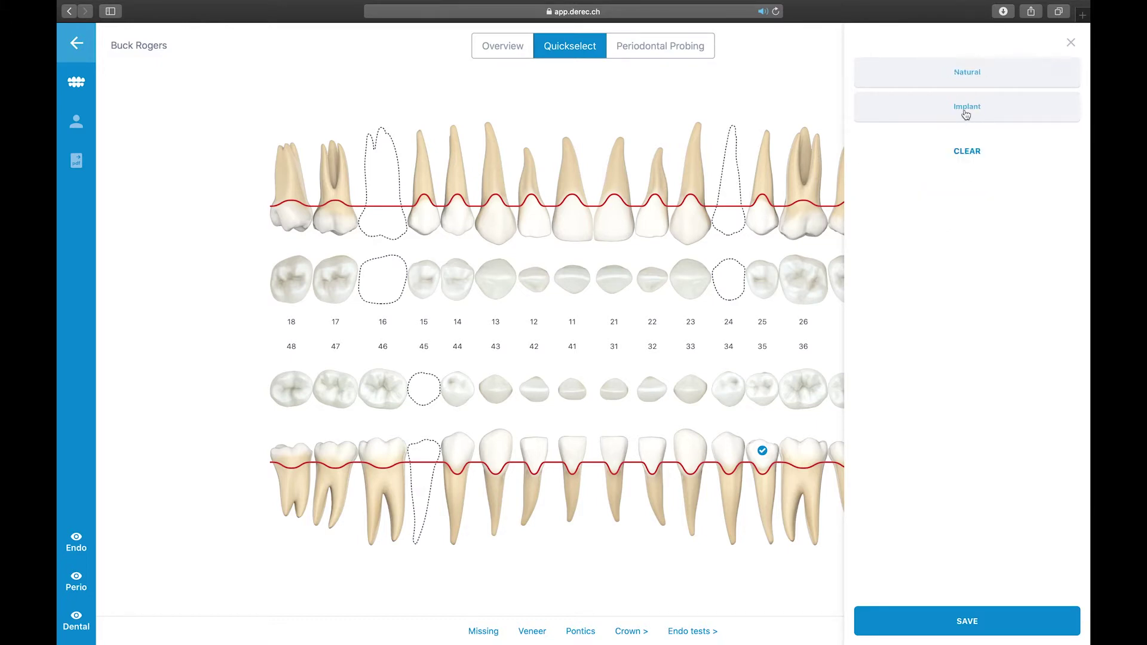
left_click(966, 74)
left_click(958, 619)
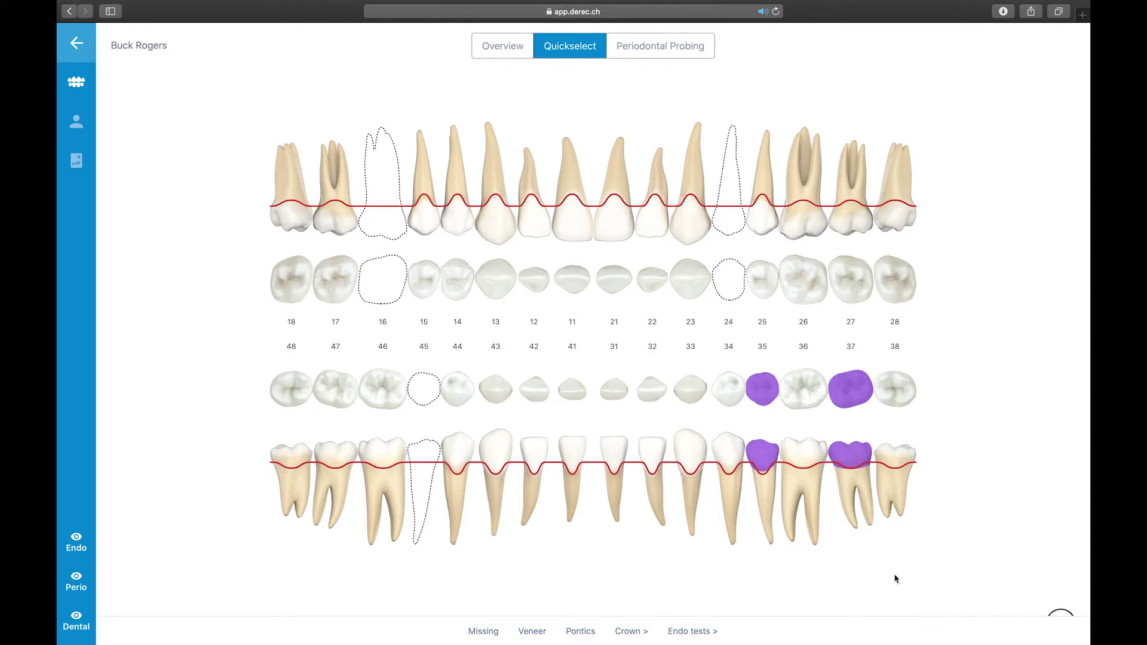
Step: Add ceramic pontic crowns on teeth 34 and 36 to complete the bridge
left_click(810, 462)
left_click(721, 454)
left_click(628, 633)
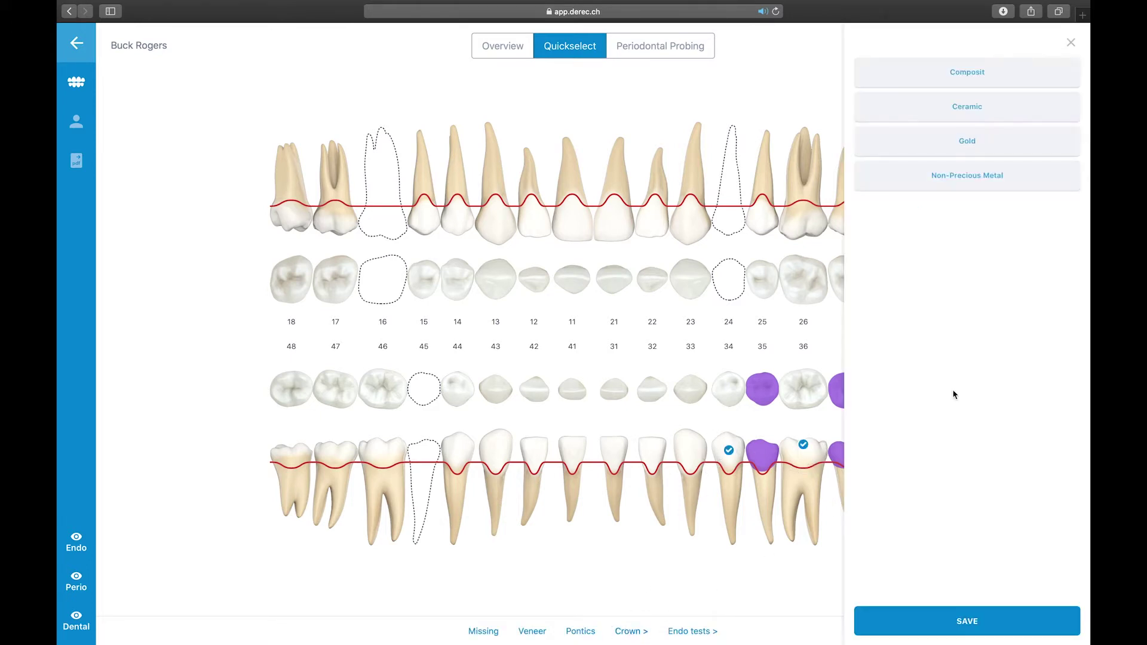
left_click(1000, 117)
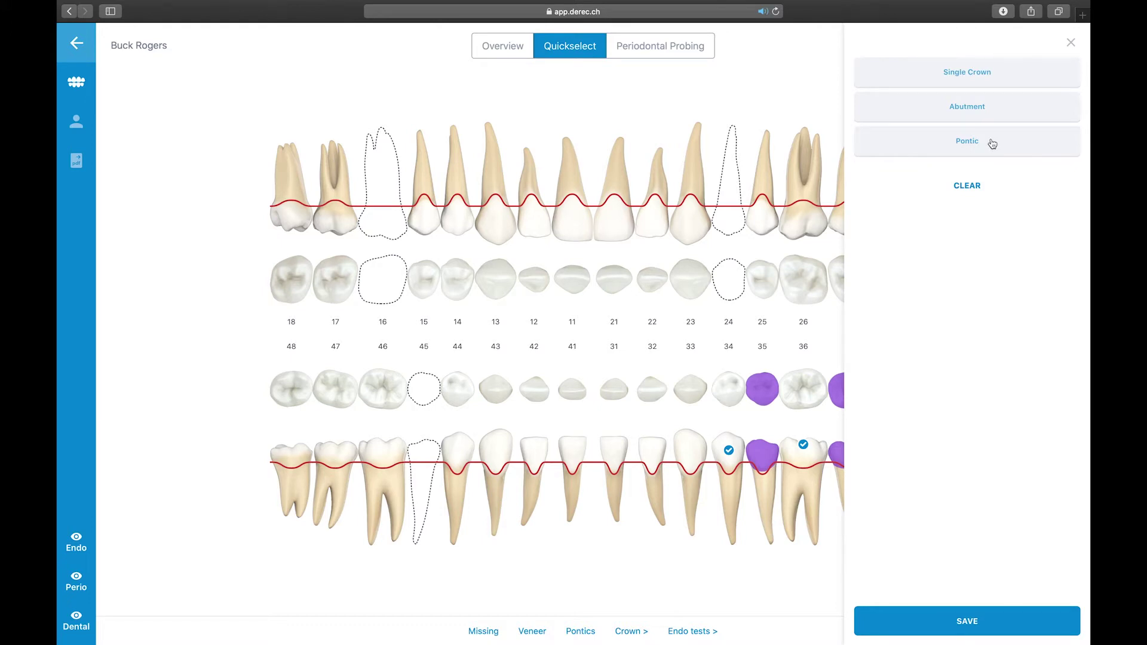
left_click(992, 143)
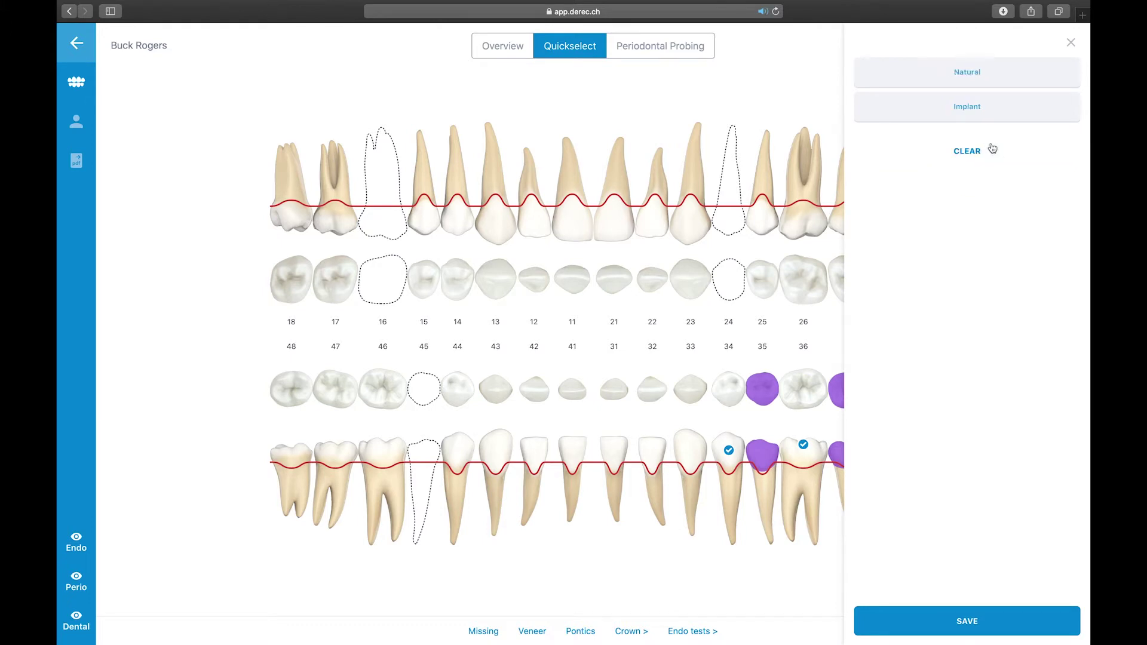
left_click(978, 623)
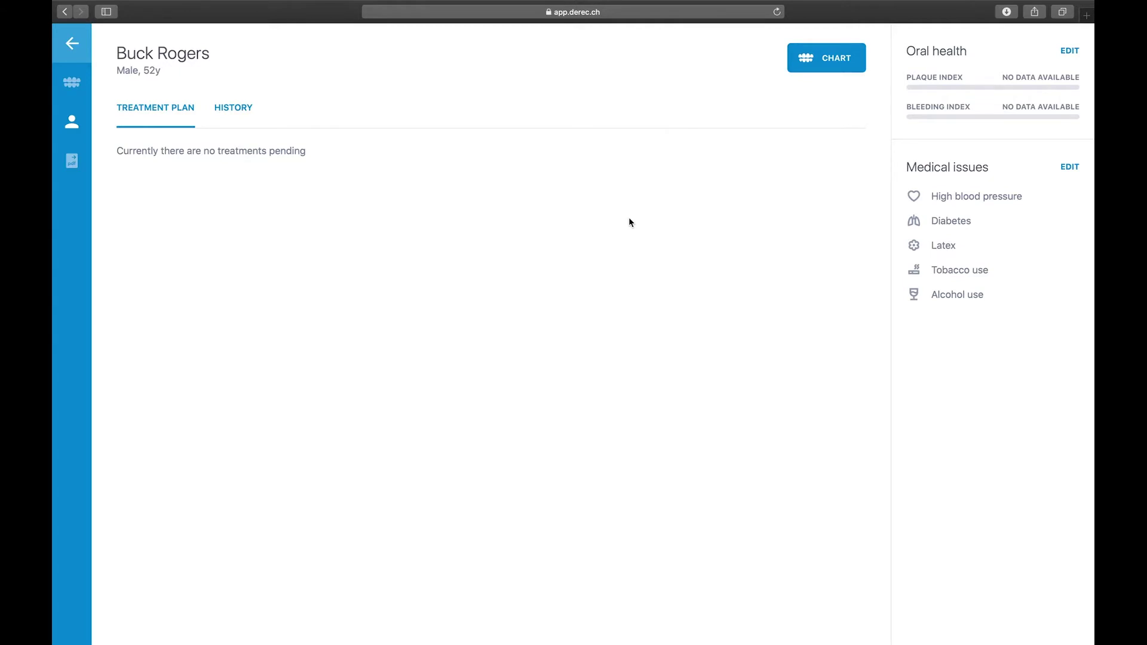
Step: Return from the patient page to the dental chart Overview tab
left_click(828, 58)
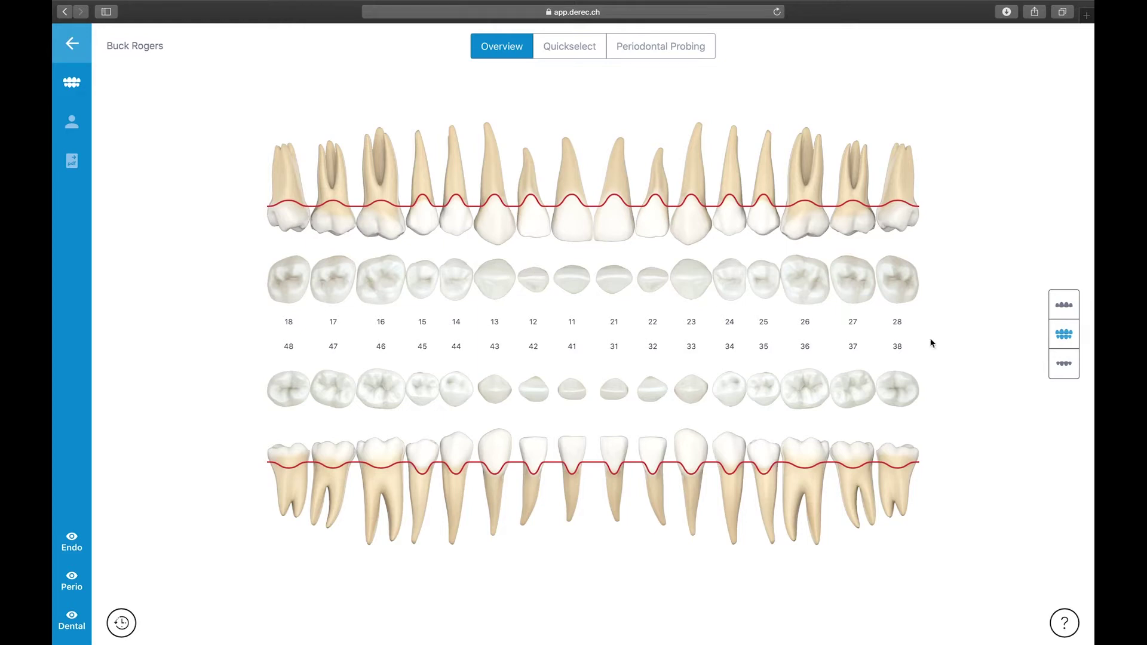
Step: Switch the chart through Full mouth, Upper Jaw and Lower Jaw views
left_click(1066, 338)
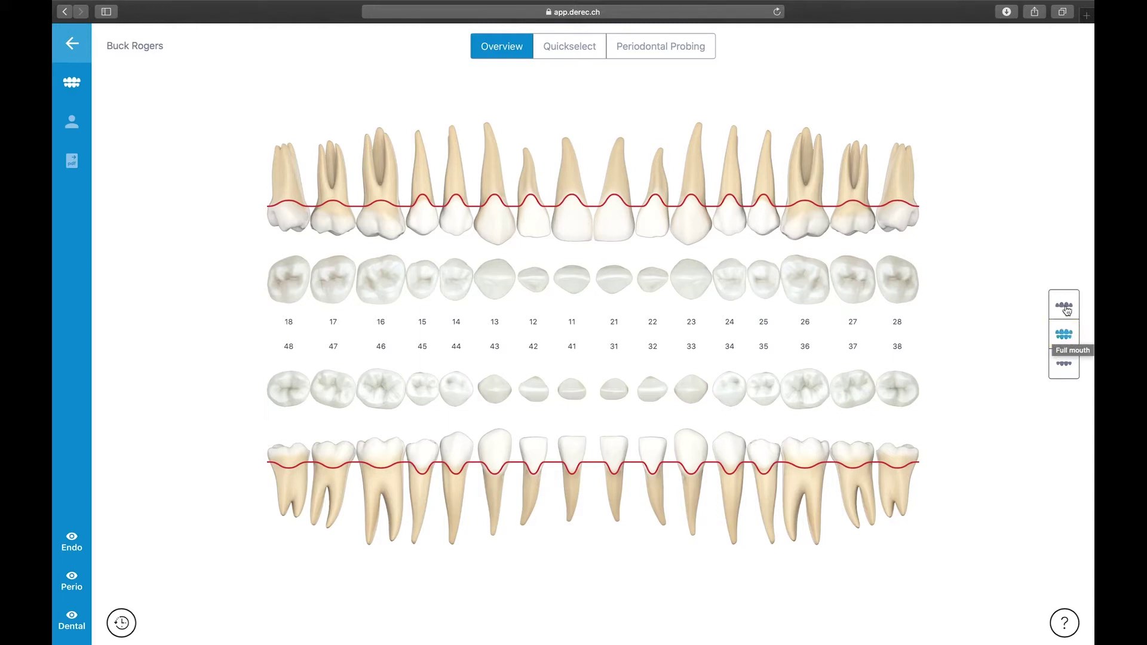
left_click(1067, 308)
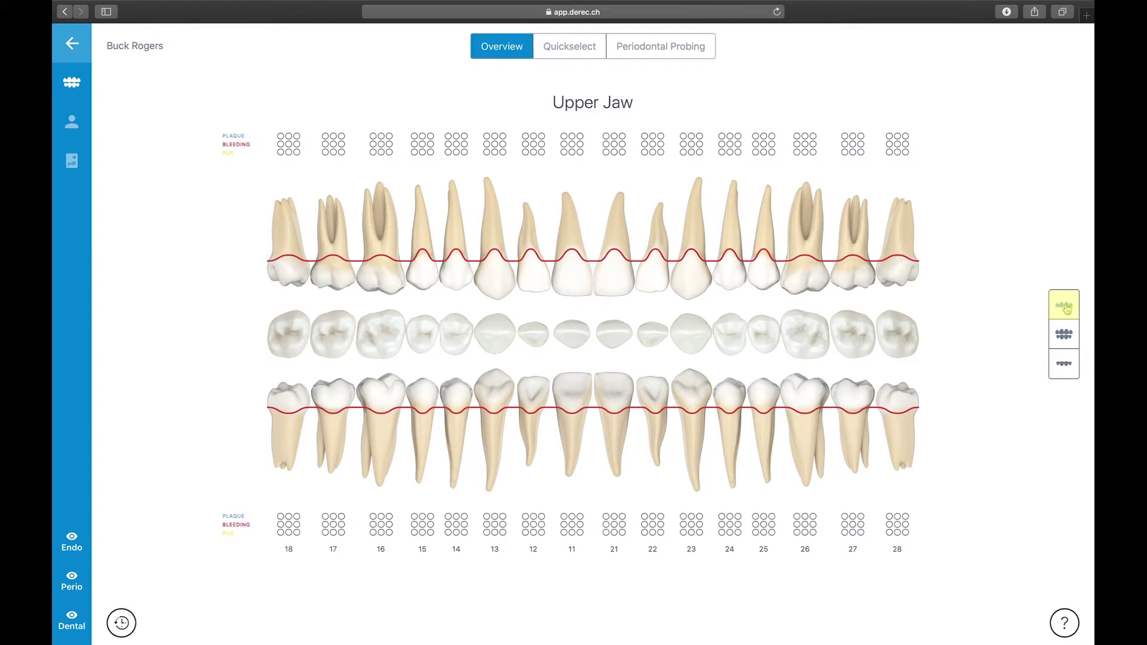
left_click(1067, 369)
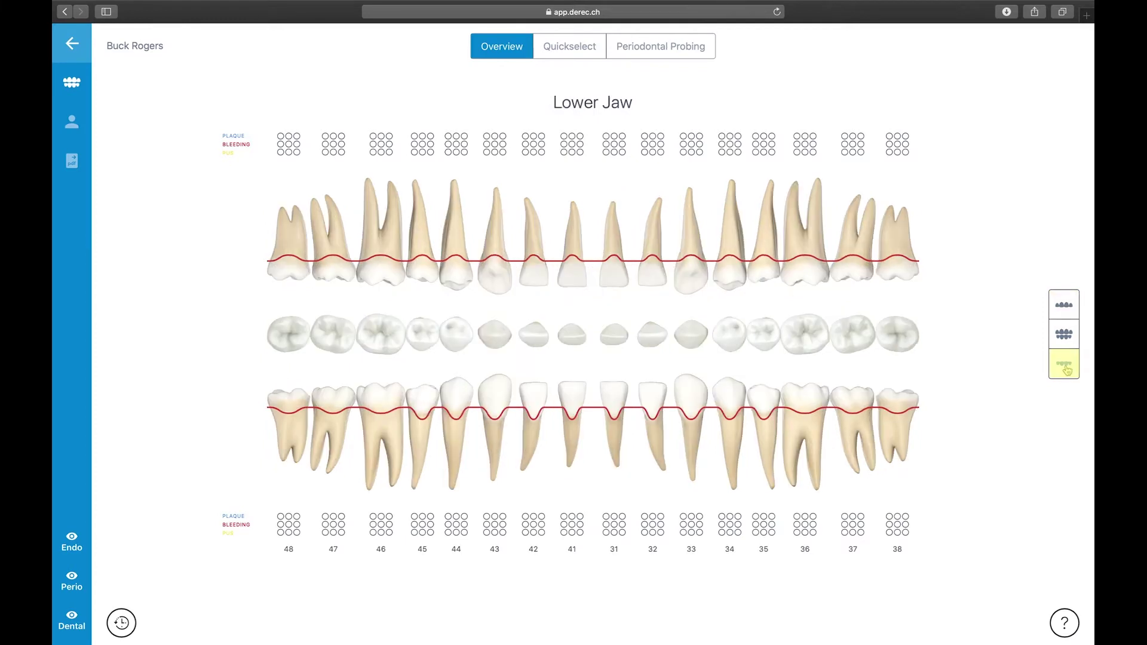
left_click(1067, 369)
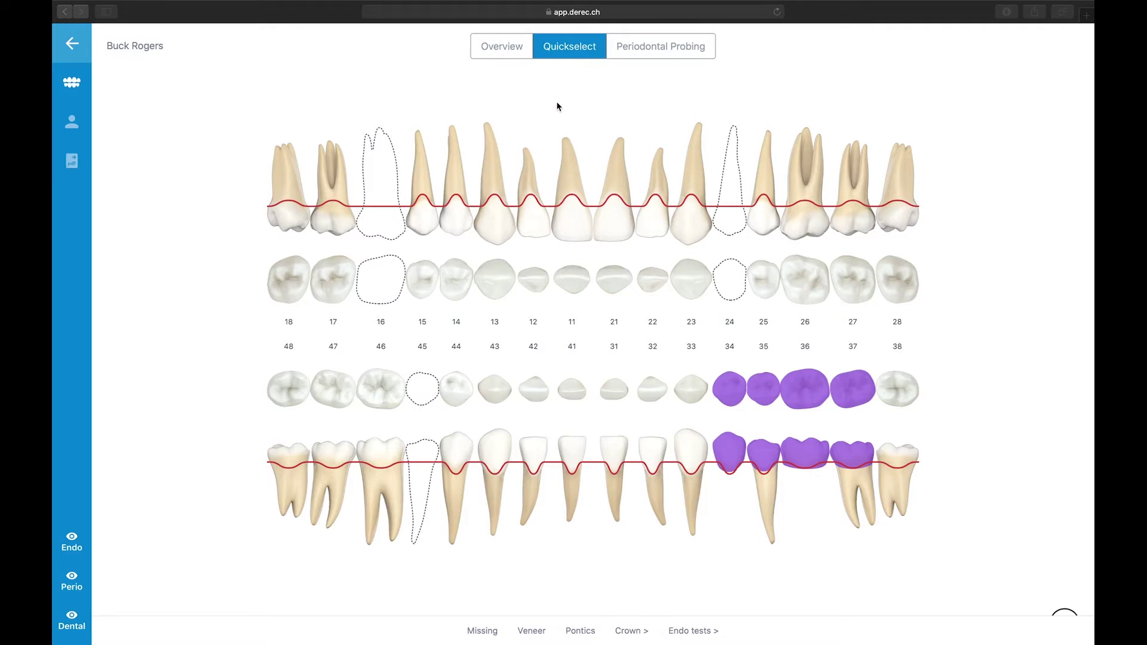
Step: Return to the chart Overview and open tooth 17's detailed record
left_click(505, 48)
left_click(505, 47)
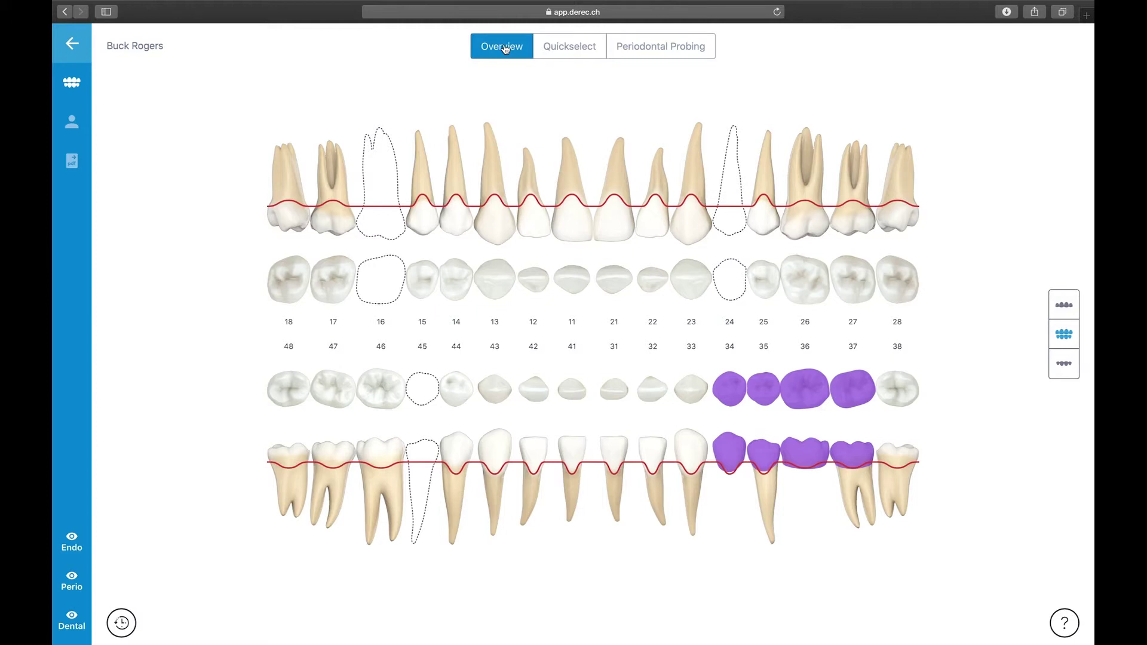
left_click(339, 208)
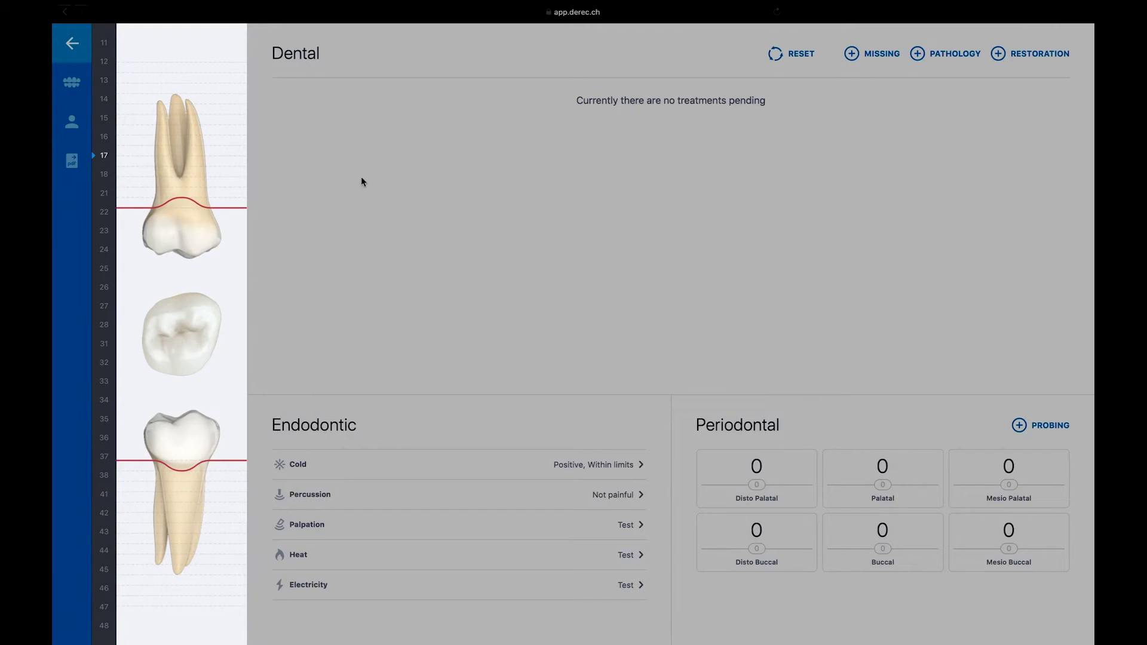
left_click(104, 82)
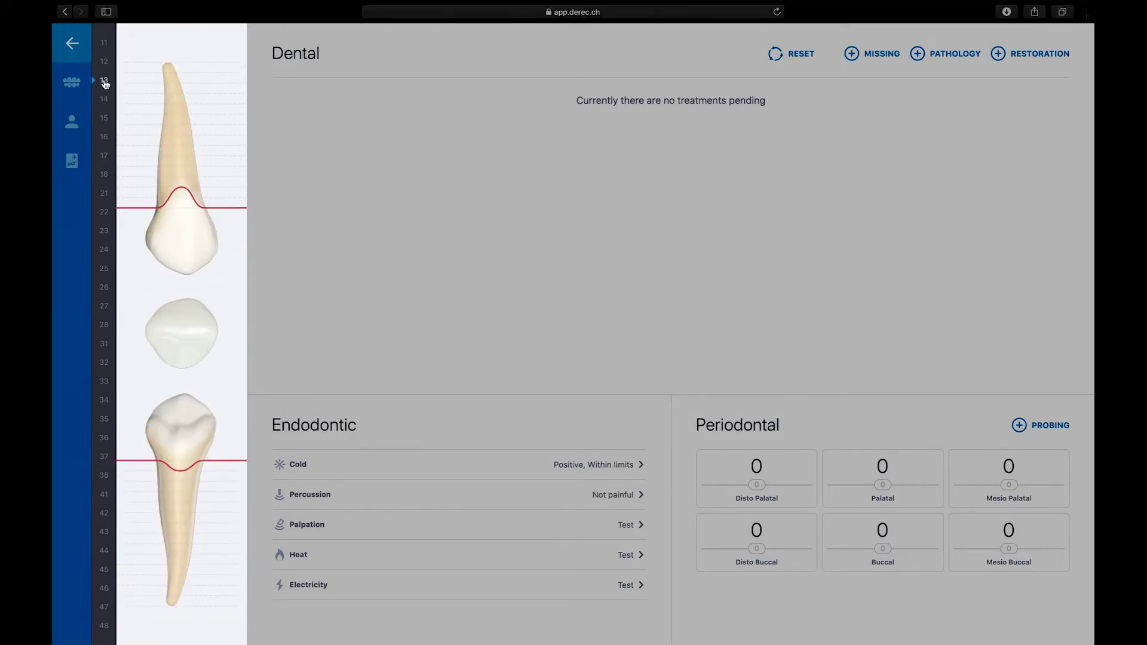
left_click(105, 100)
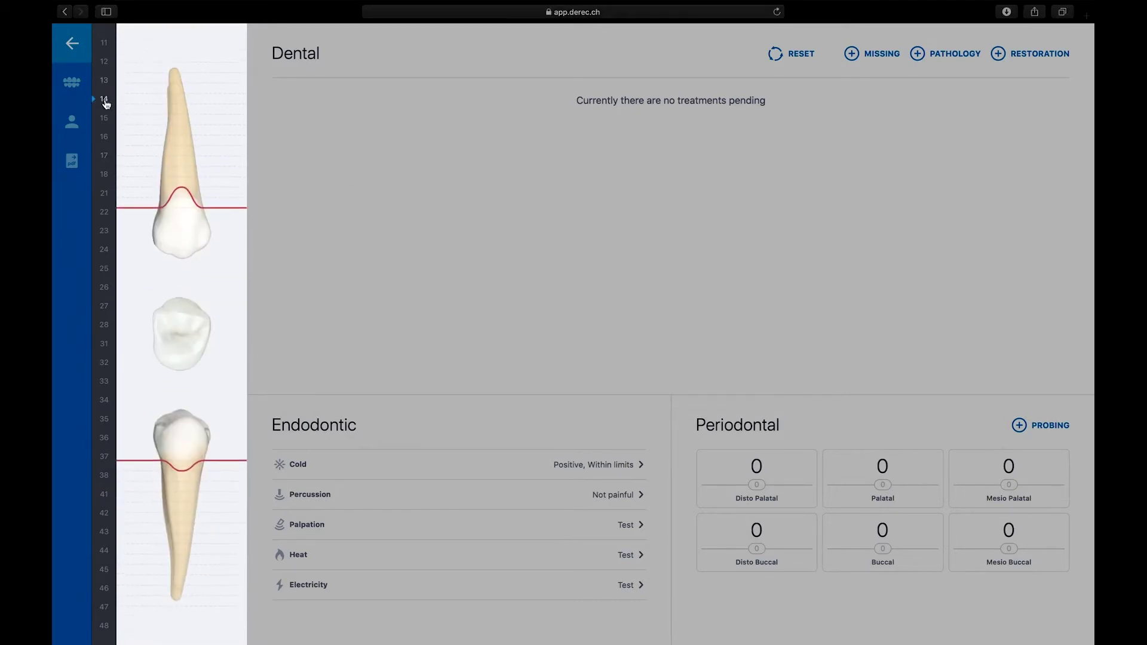
left_click_drag(165, 122, 166, 314)
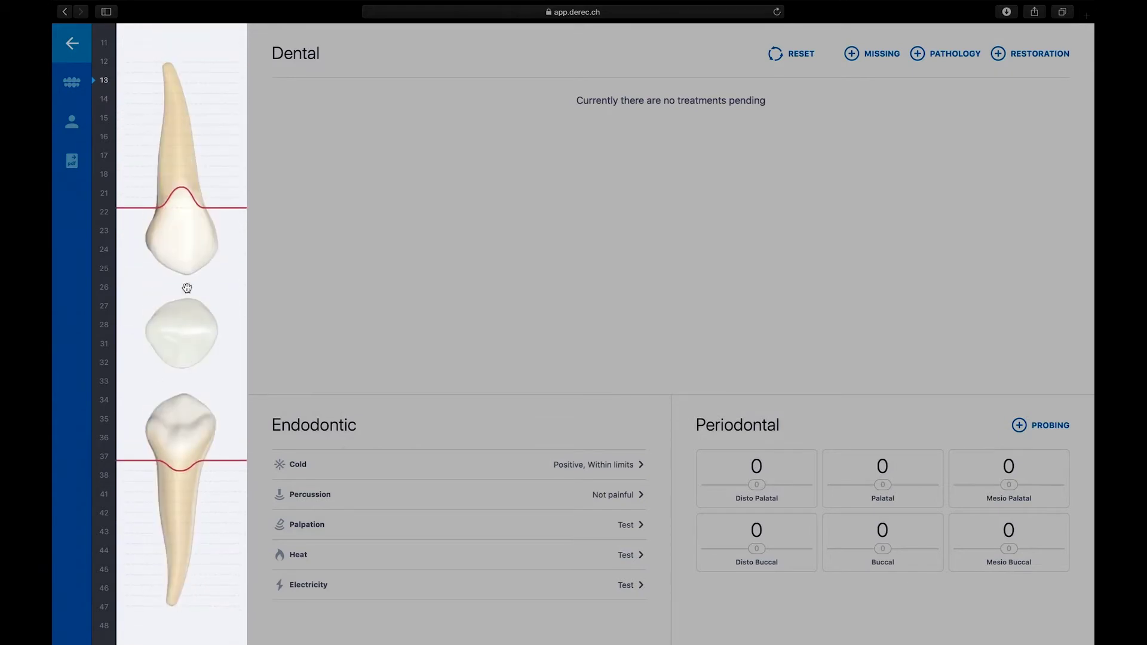
left_click_drag(179, 185, 166, 624)
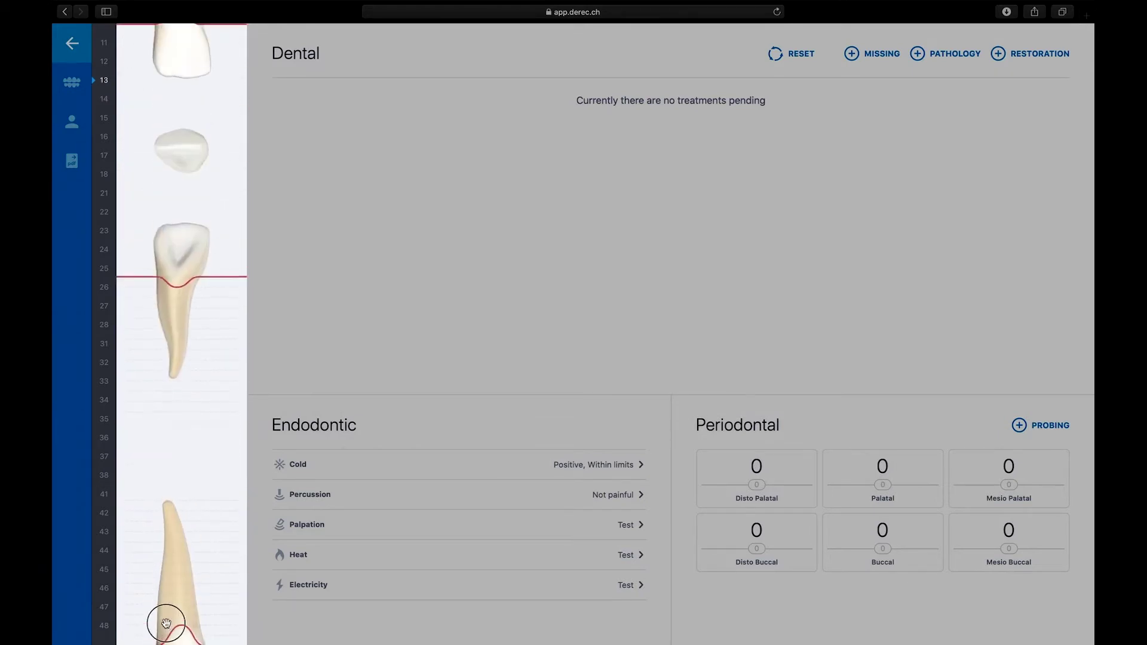
left_click(105, 162)
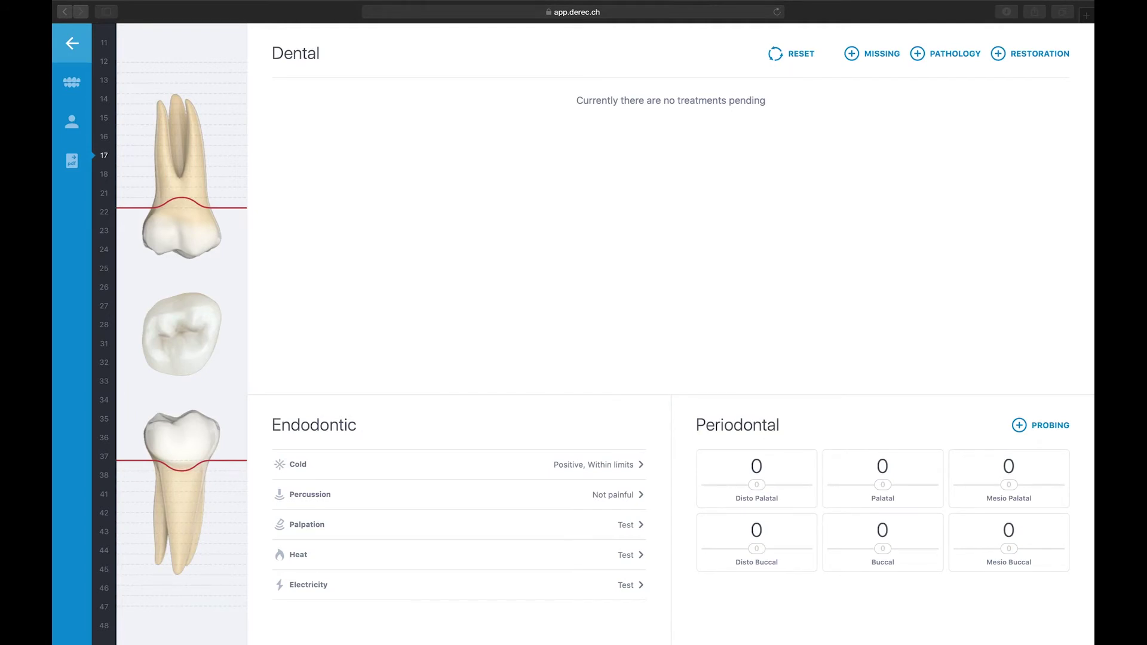
Step: Add a new restoration to tooth 17 with Filling as its type
left_click(1006, 54)
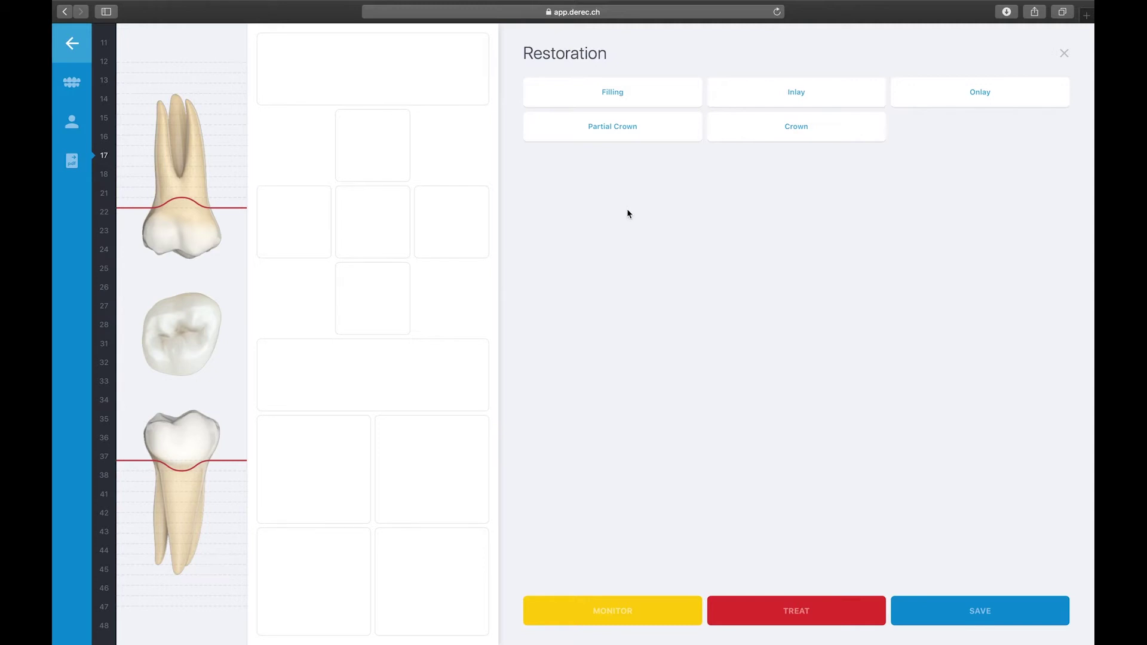
left_click(611, 98)
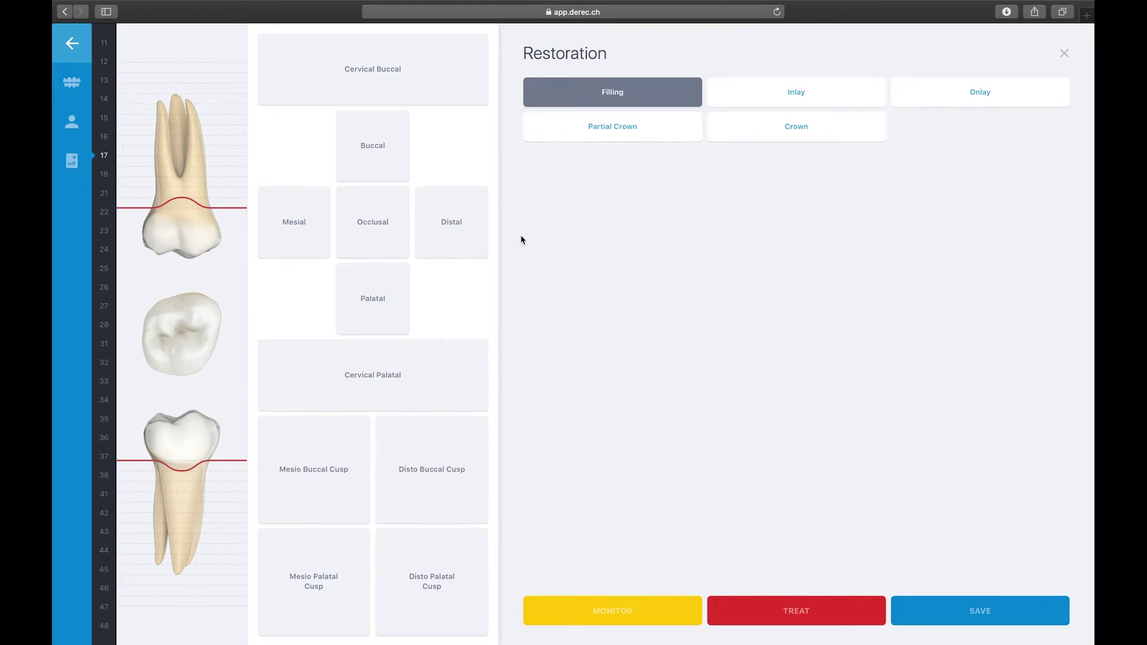
Step: Chart an insufficient amalgam filling on tooth 17's mesial, occlusal, distal and mesio-buccal cusp surfaces, then bring up palpation testing
left_click(286, 237)
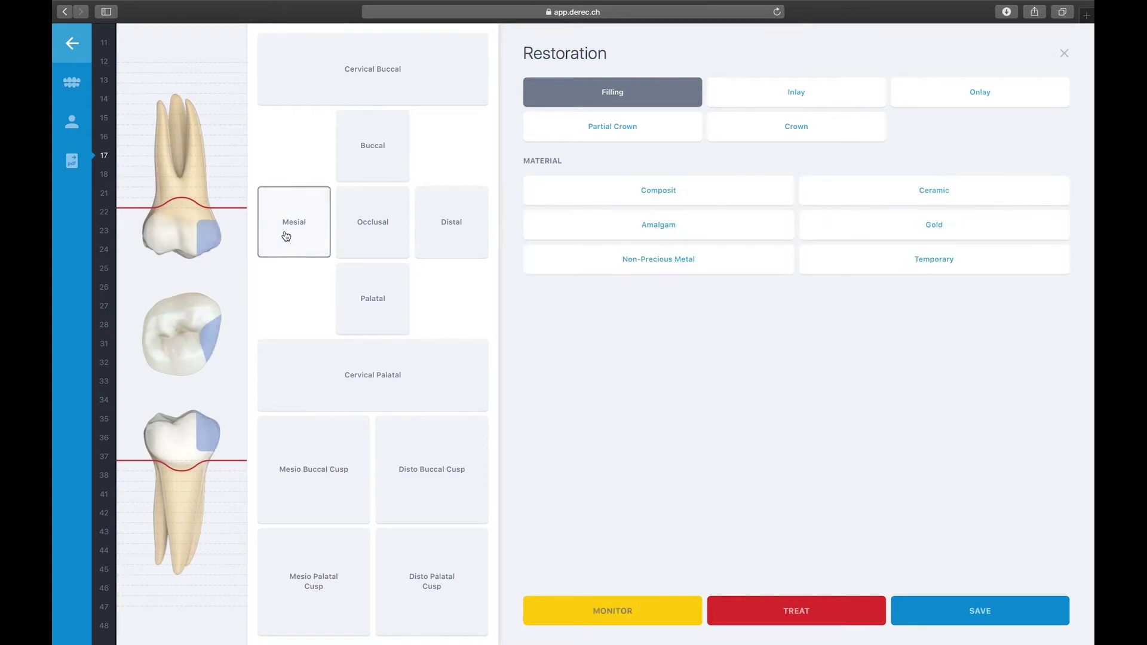
left_click(374, 232)
left_click(472, 235)
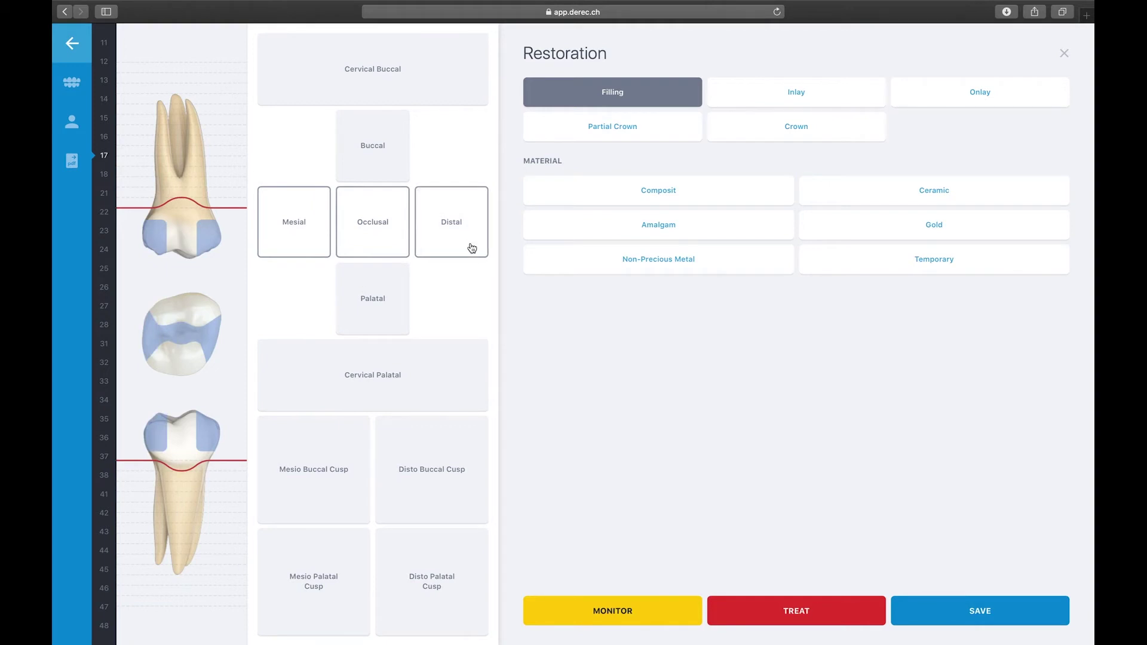
left_click(313, 466)
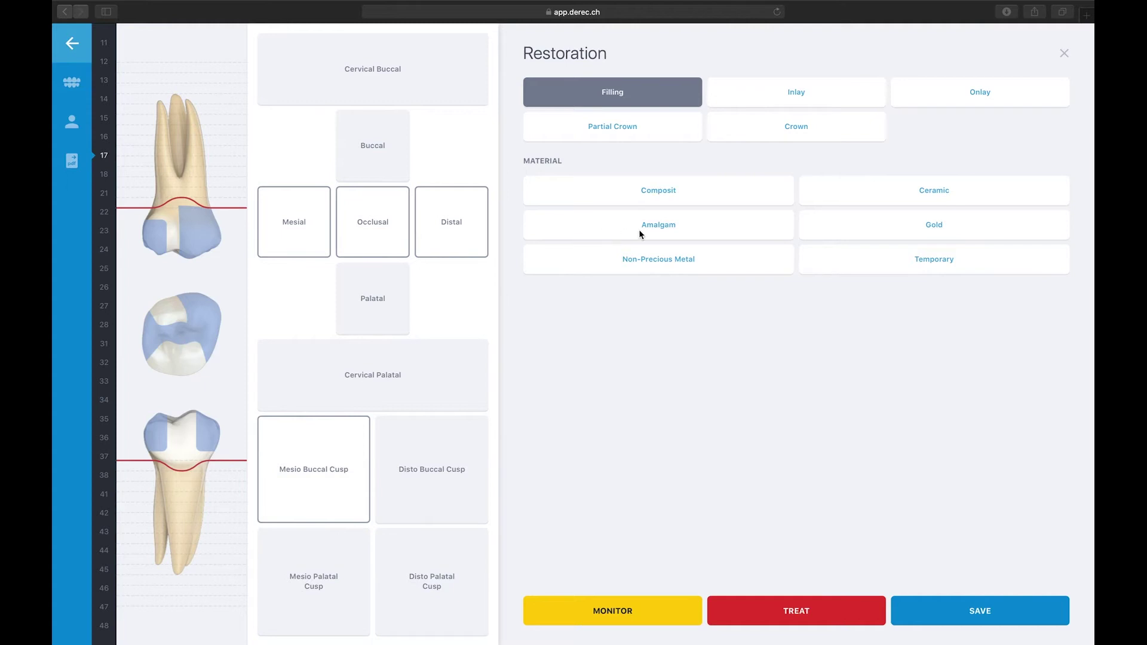
left_click(651, 301)
left_click(656, 230)
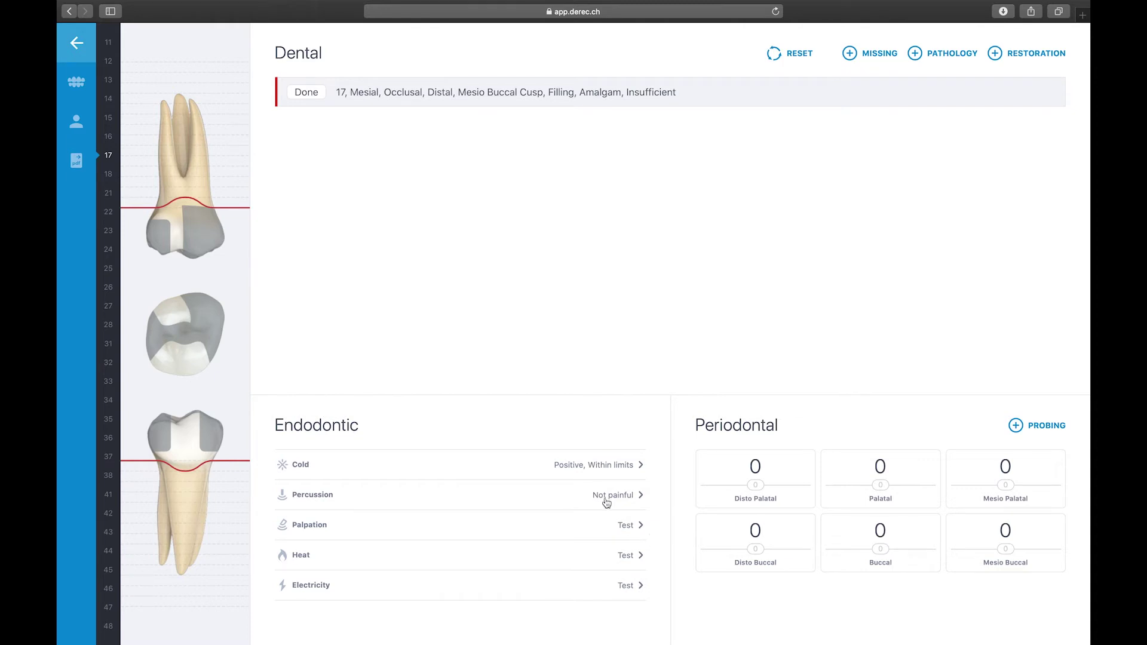
left_click(631, 531)
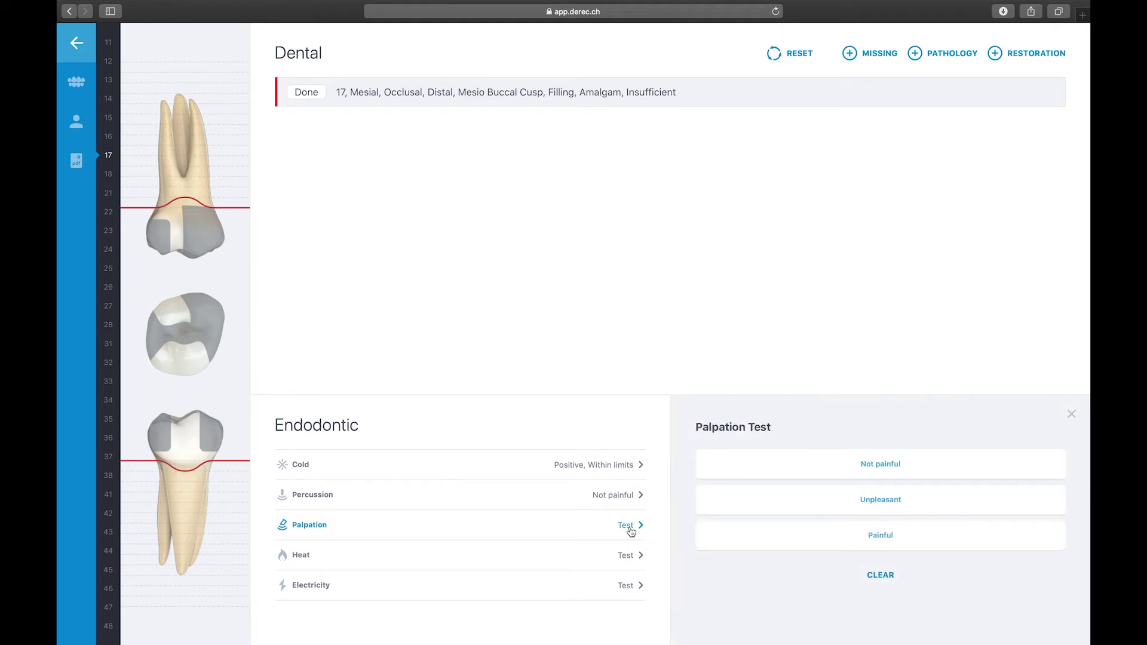
Step: Mark palpation Not painful; dismiss the Heat and Electricity tests without choosing results
left_click(801, 470)
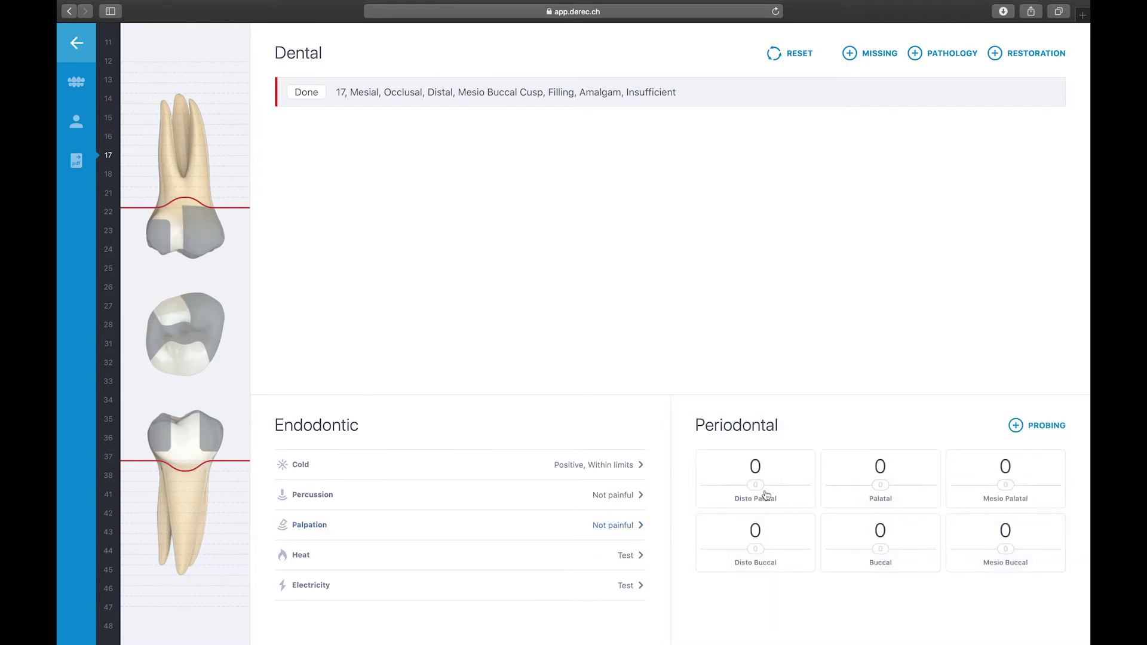
left_click(622, 558)
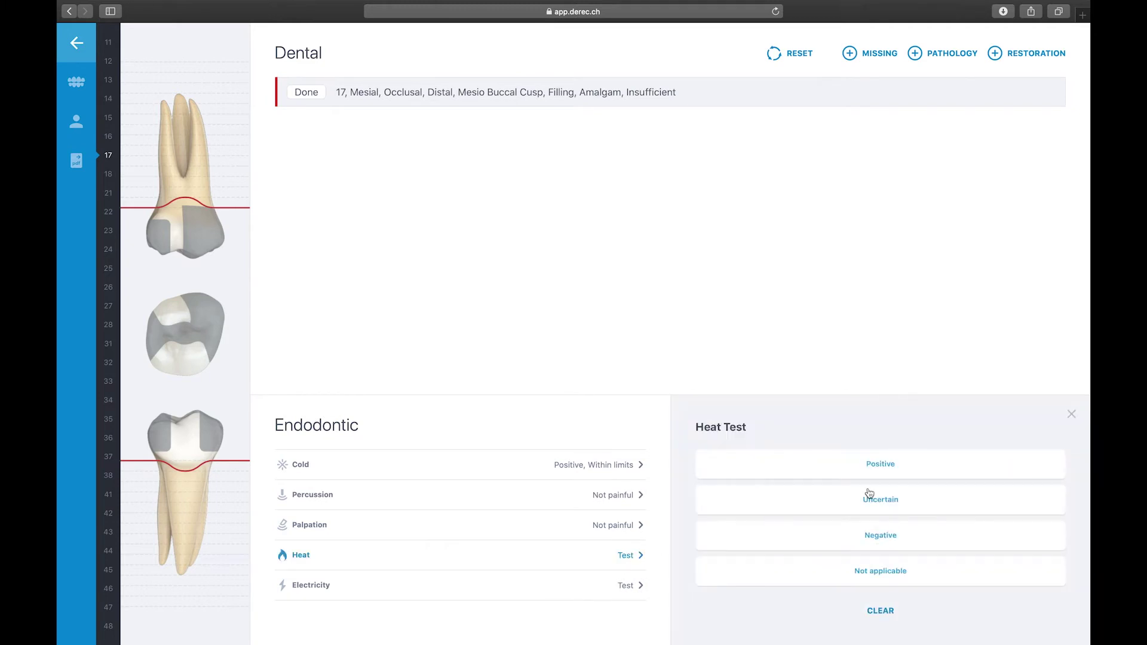
left_click(1073, 416)
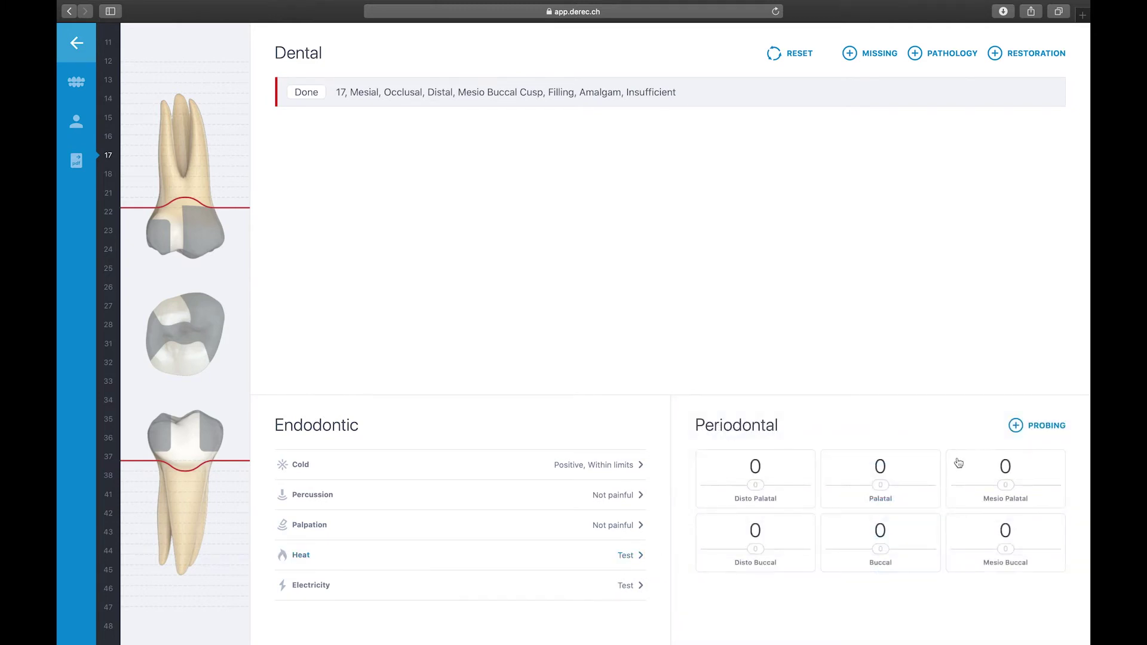
left_click(624, 587)
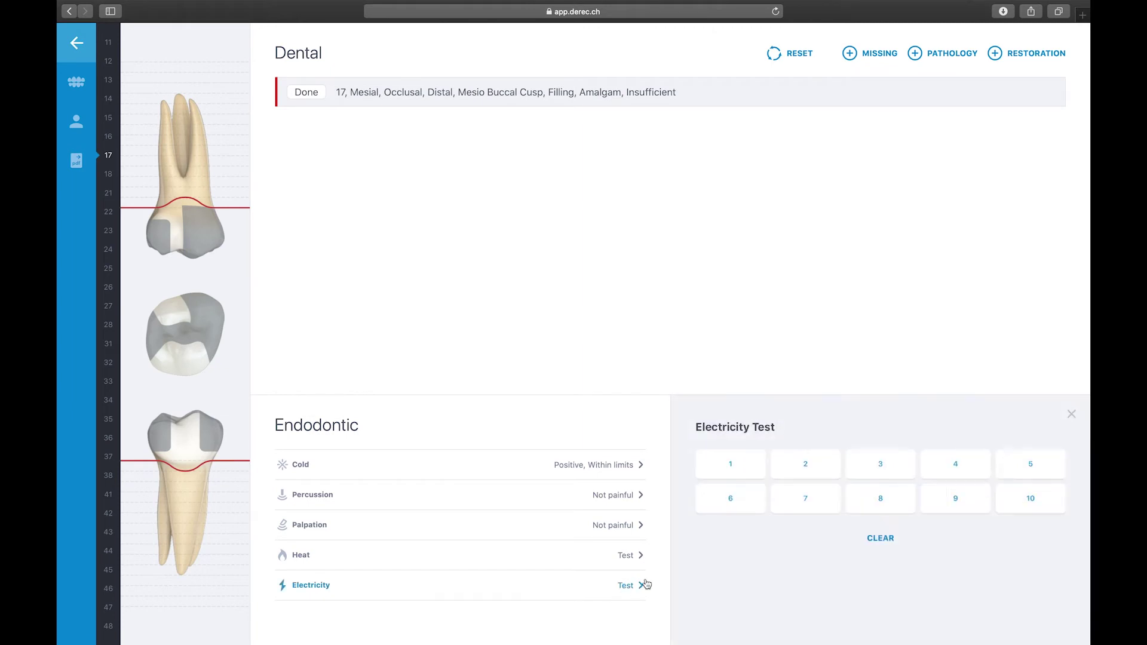
left_click(1073, 417)
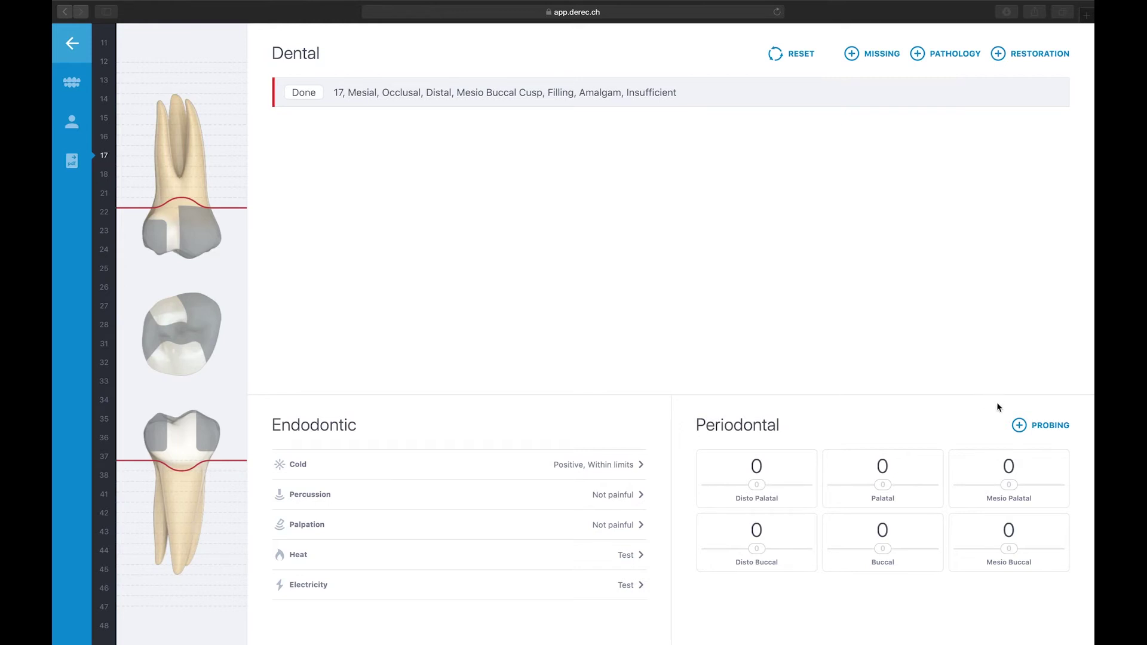
Step: Start probing tooth 17: mesio-buccal depth 3, buccal depth 2, disto-buccal bleeding and plaque
left_click(1020, 426)
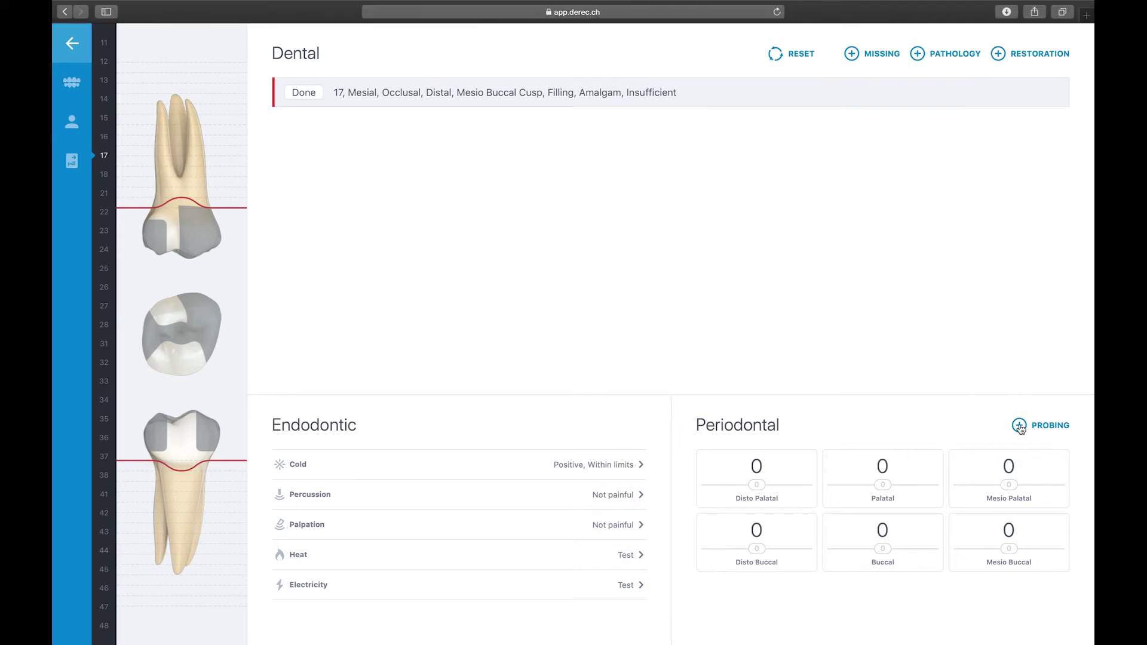
left_click(1020, 426)
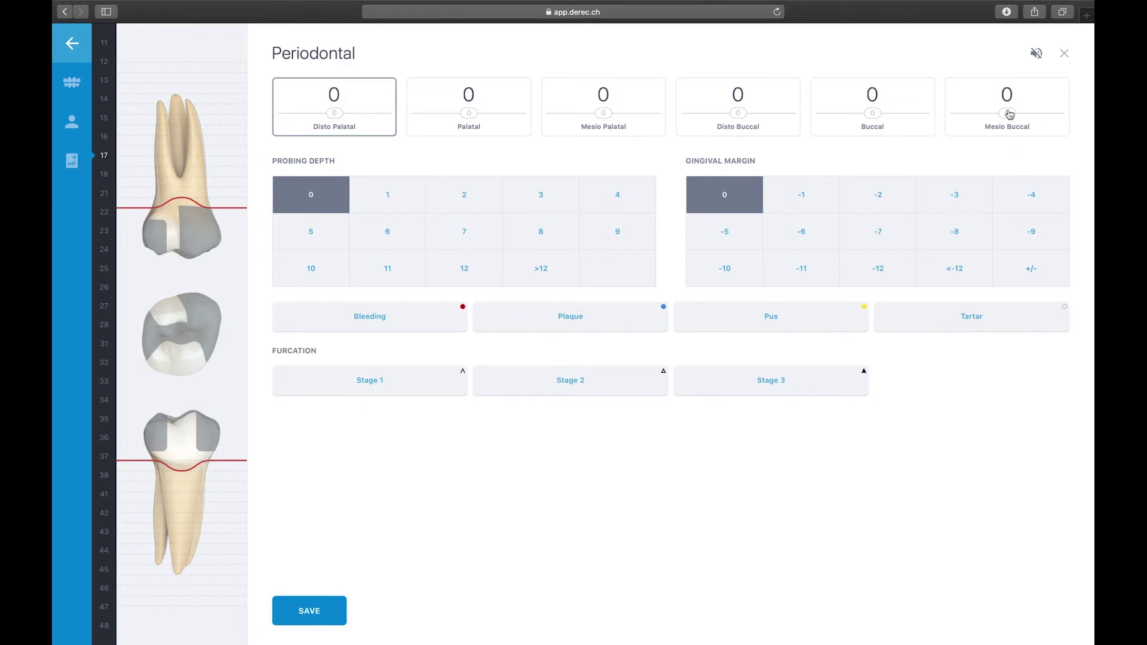
left_click(1010, 114)
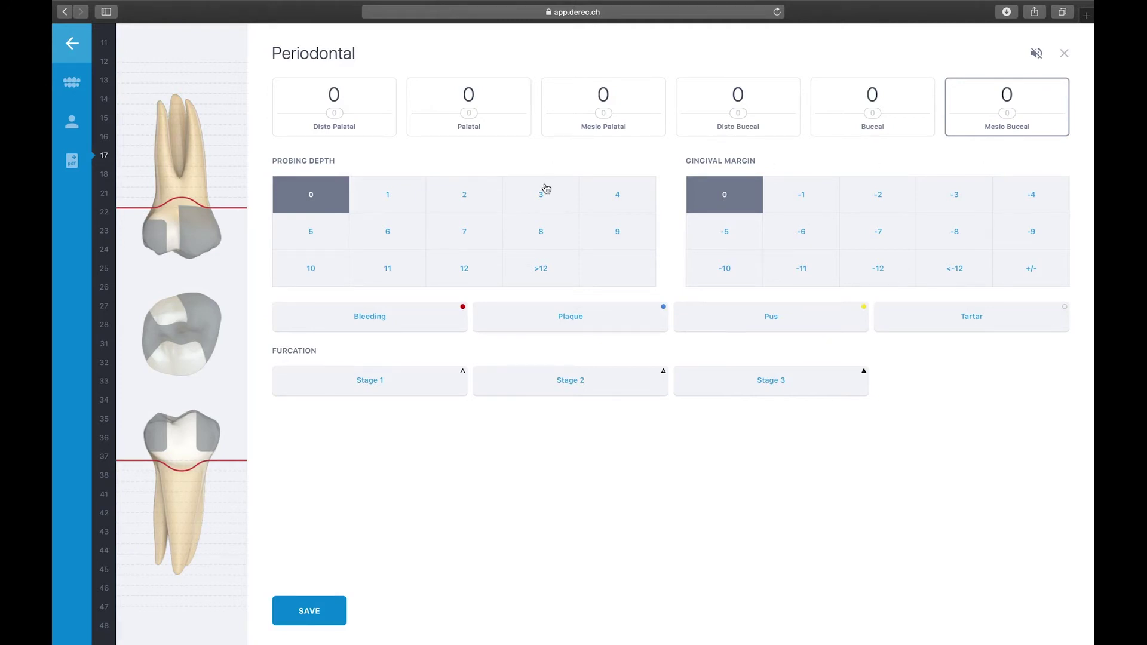
left_click(537, 200)
left_click(825, 117)
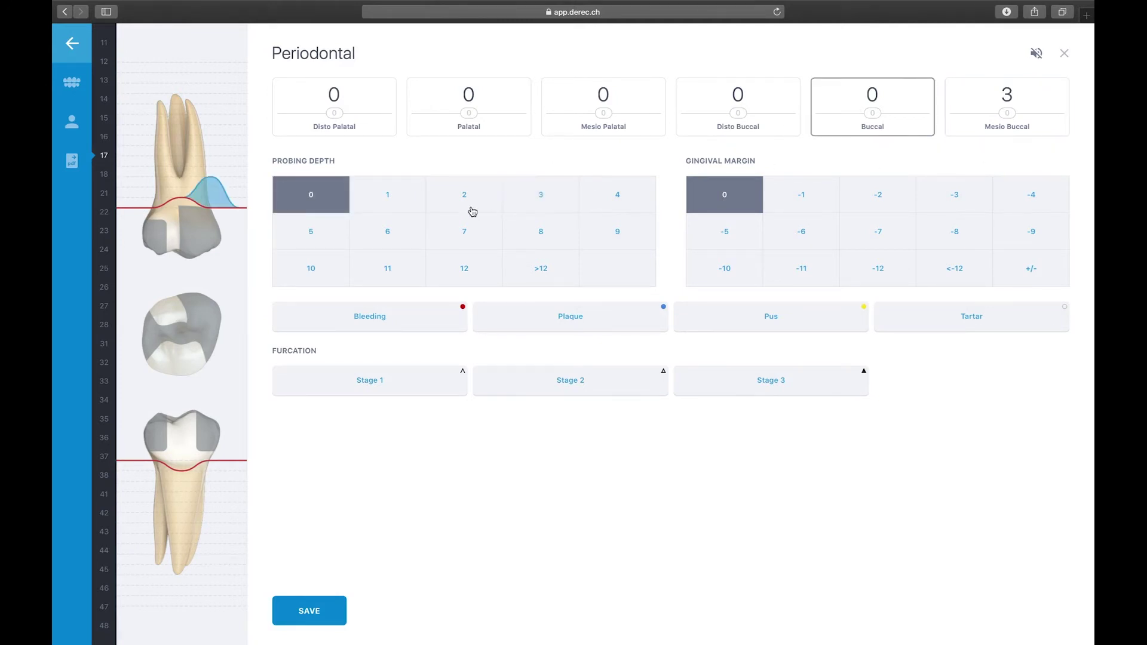
left_click(478, 209)
left_click(742, 118)
left_click(426, 315)
left_click(512, 315)
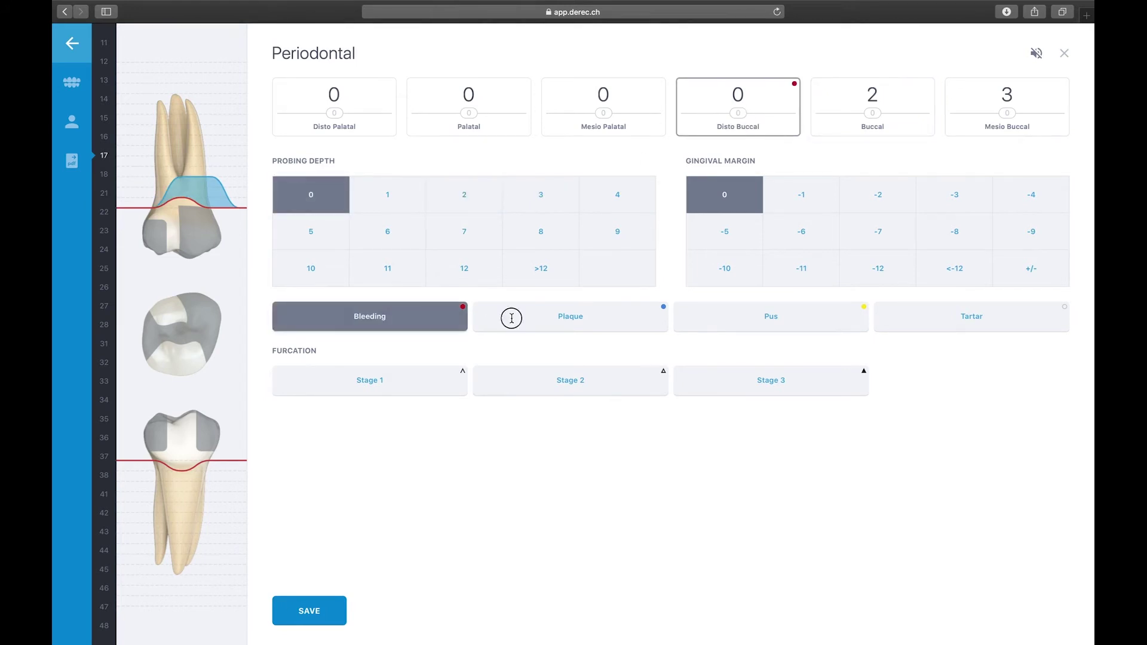
left_click(586, 97)
Step: Enter palatal depths 4, 5, 2 with bleeding marks, set disto-buccal gingival margin -1, and save
left_click(625, 206)
left_click(421, 325)
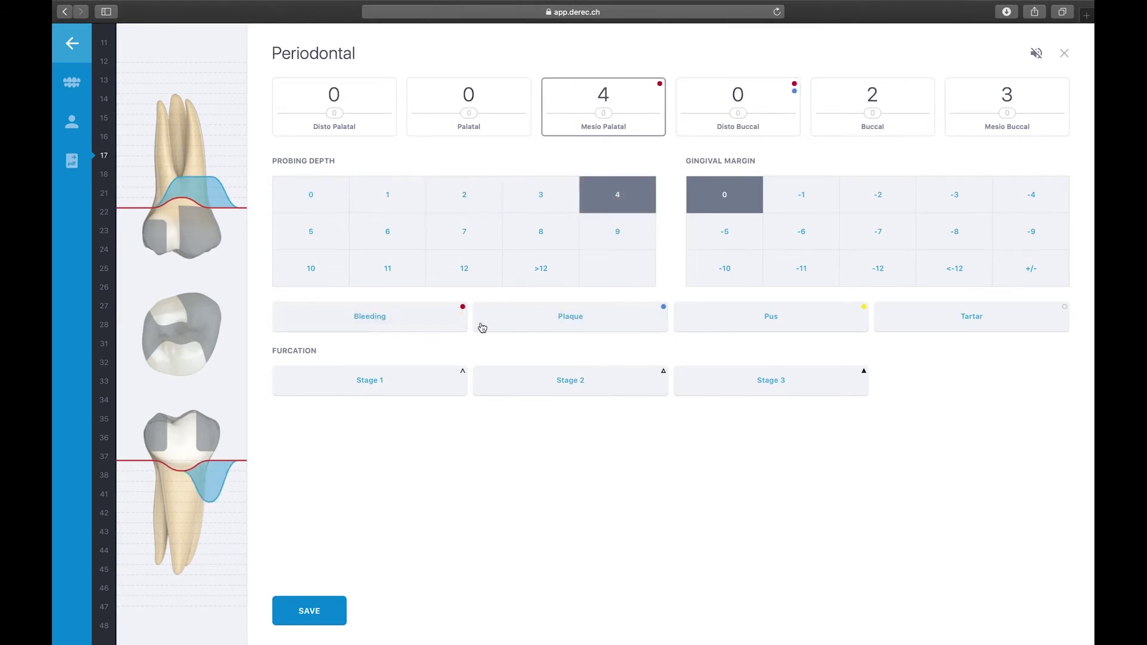
left_click(529, 326)
left_click(469, 94)
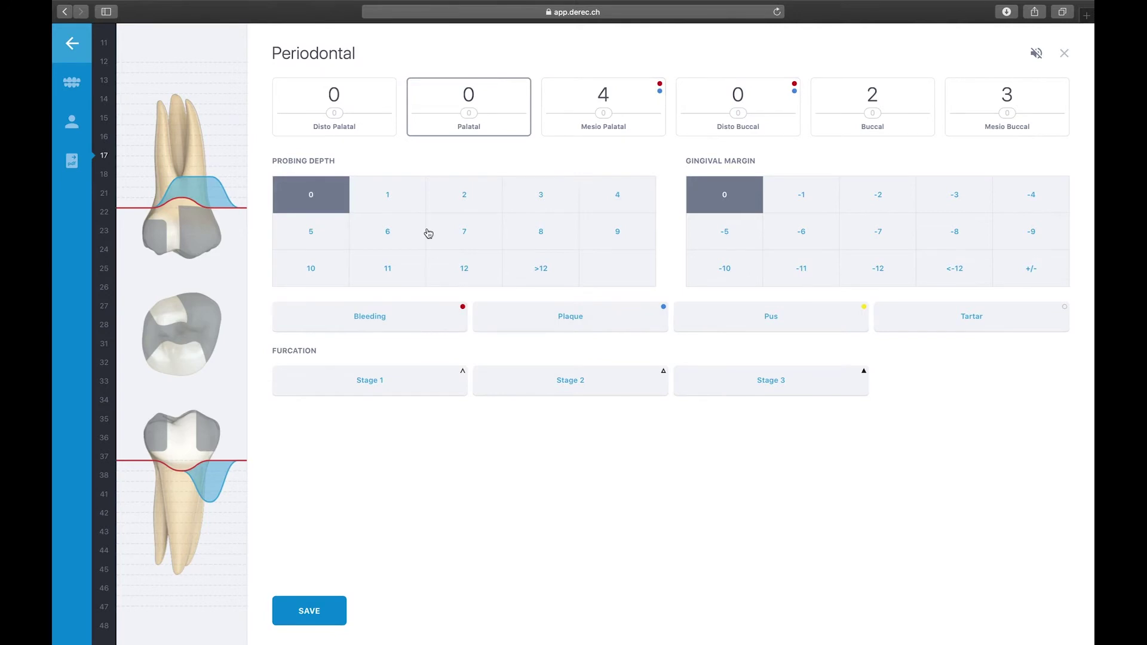
left_click(308, 233)
left_click(418, 323)
left_click(364, 141)
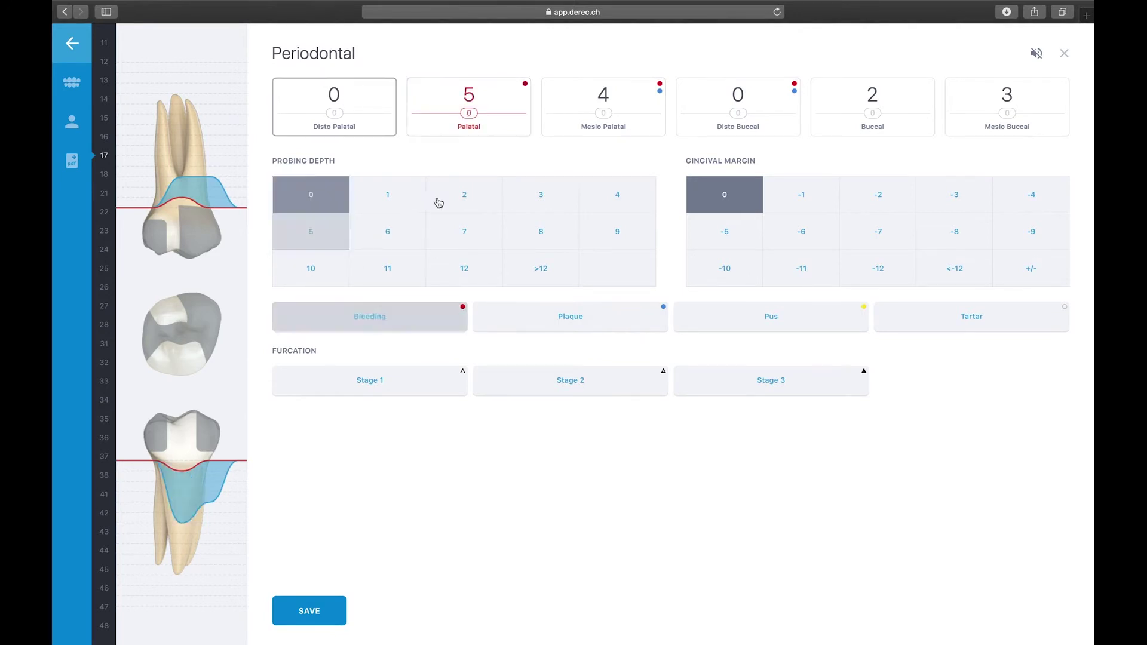
left_click(458, 202)
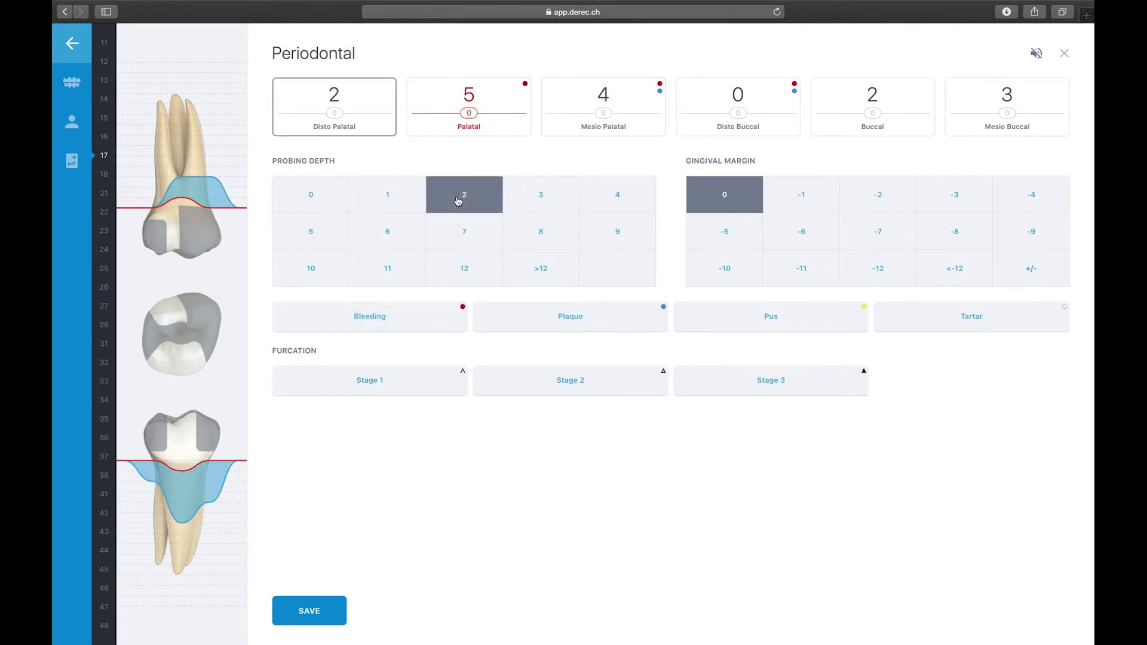
left_click(729, 113)
left_click(807, 199)
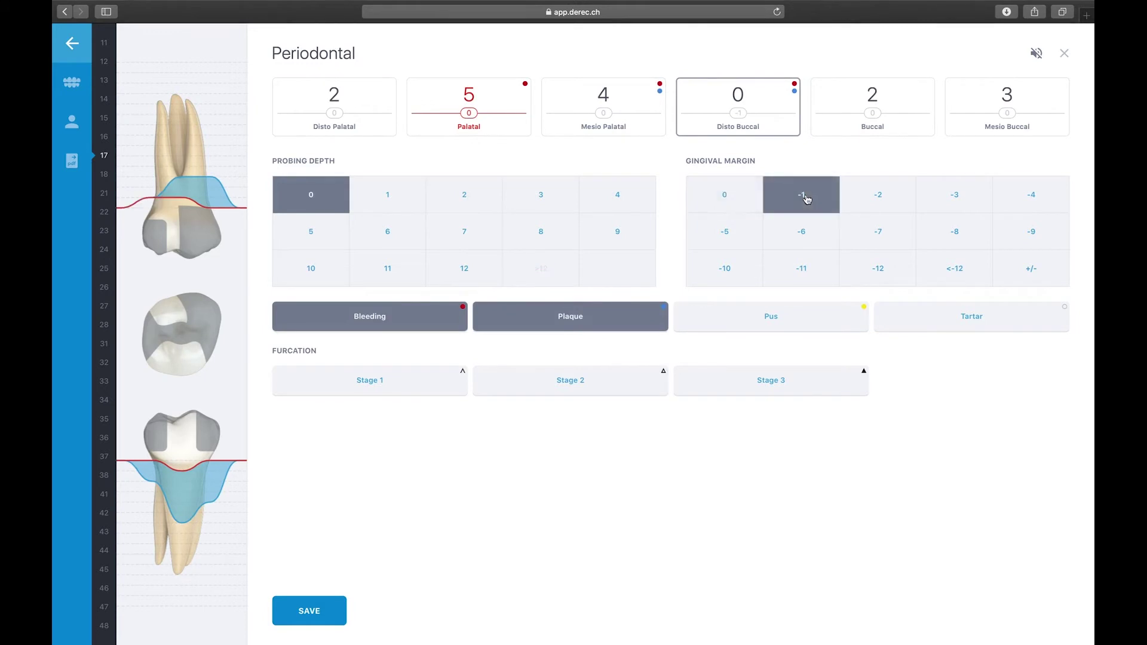
left_click(323, 612)
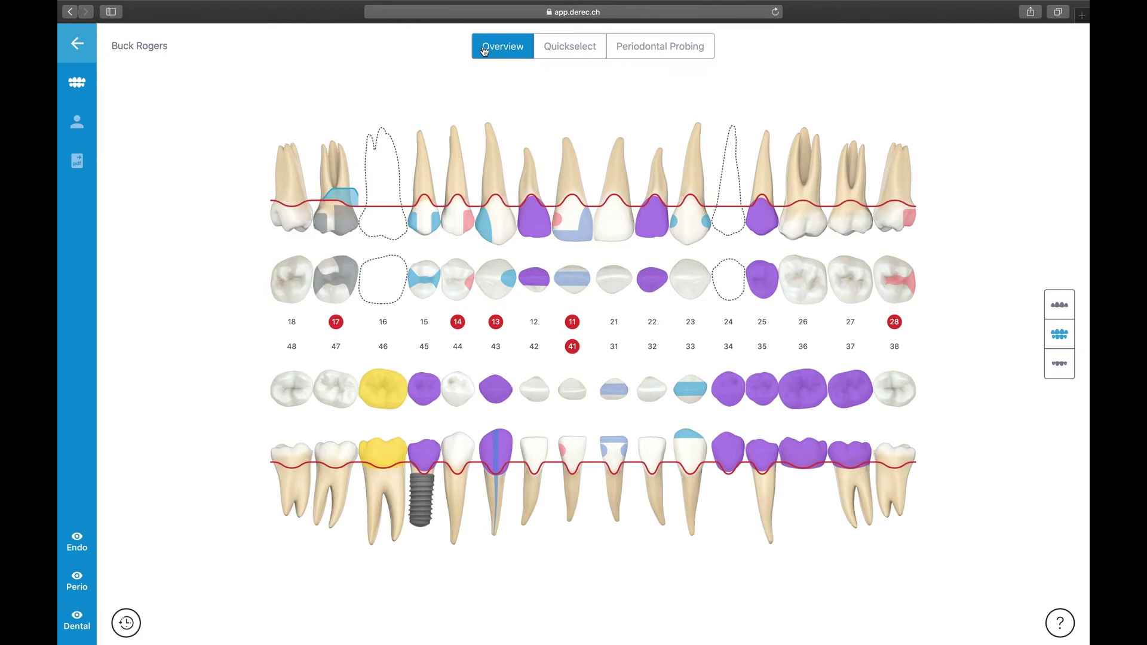
Step: Switch the full-mouth chart to the Periodontal Probing view
left_click(637, 49)
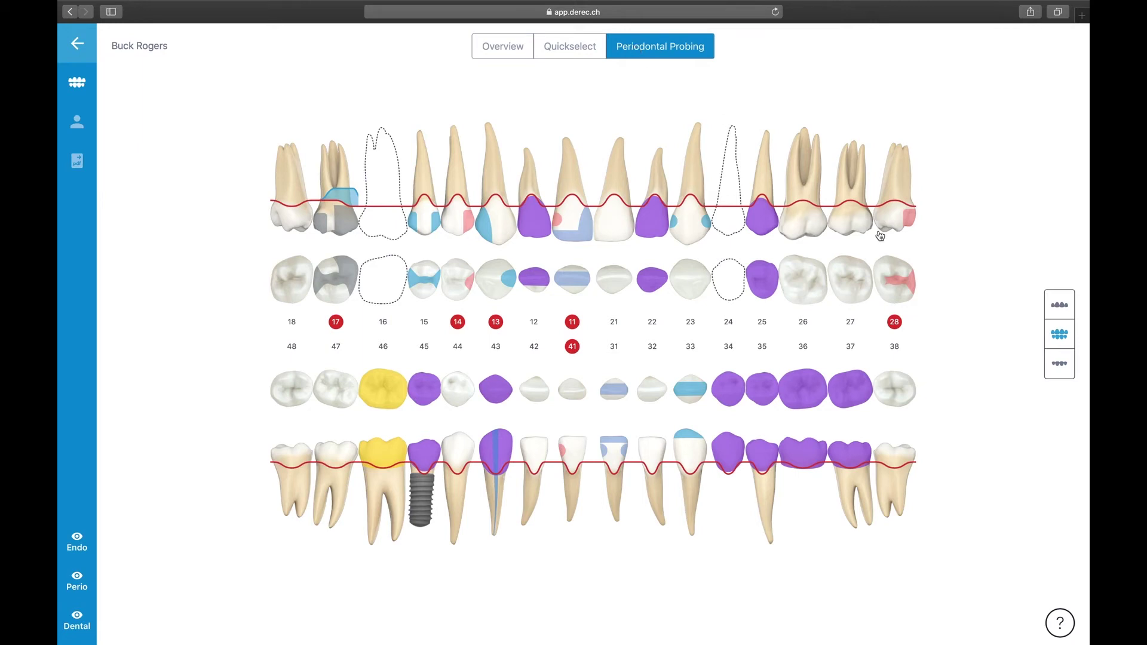
left_click(286, 217)
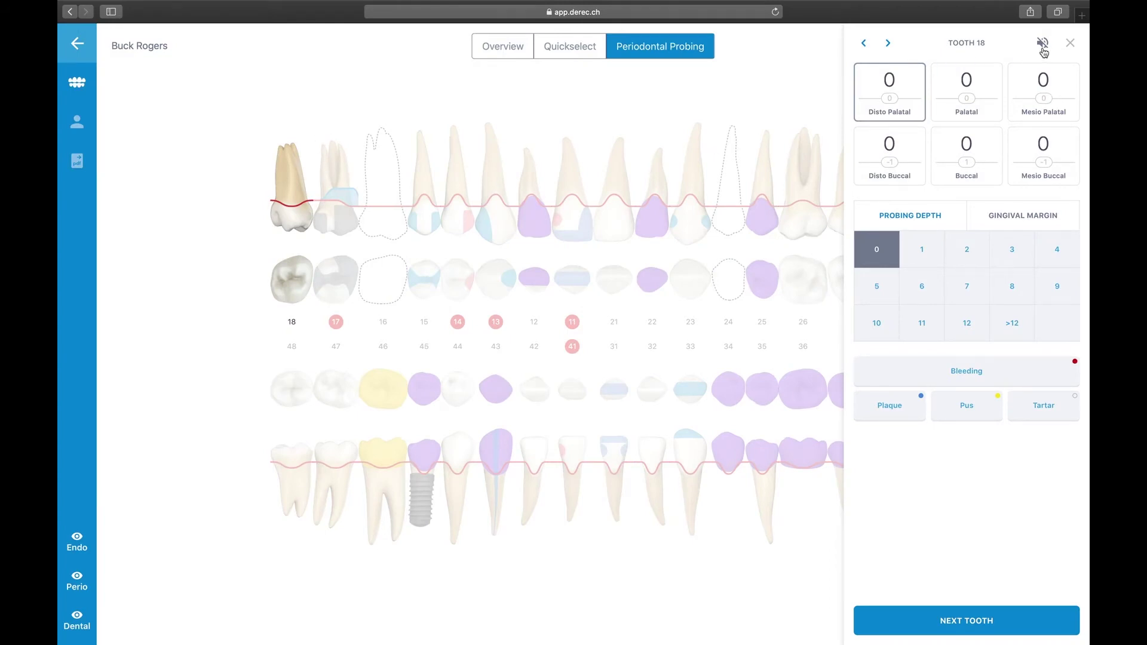
left_click(1071, 44)
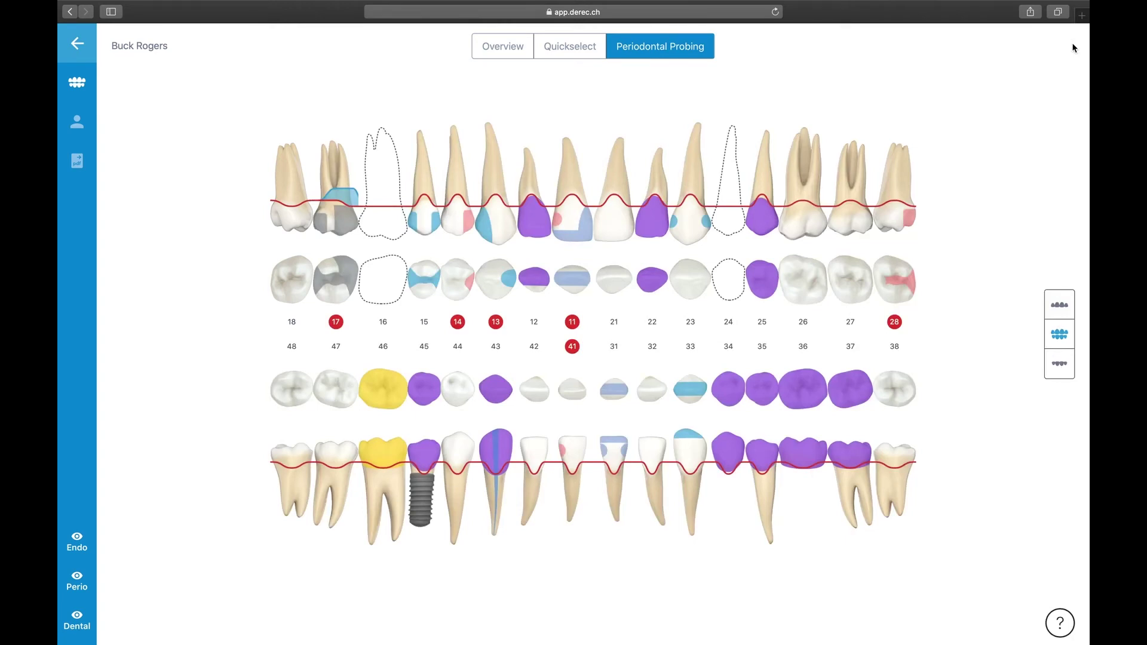
Step: Cycle through upper, lower and both-jaw views, ending on the Upper Jaw alone
left_click(1060, 308)
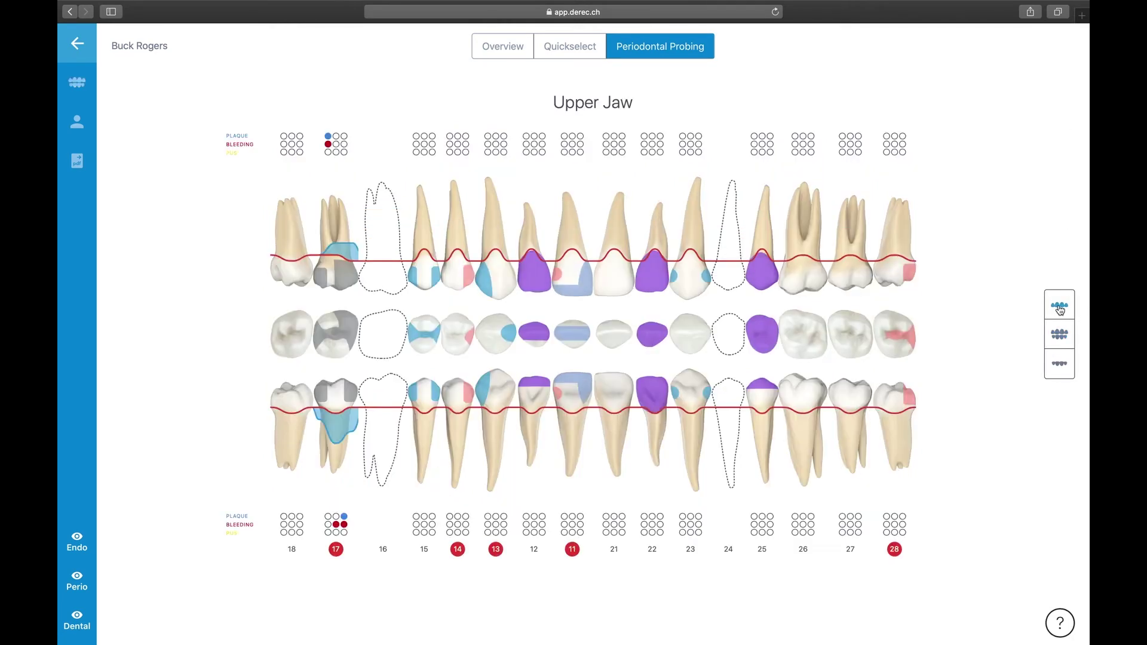
left_click(1059, 366)
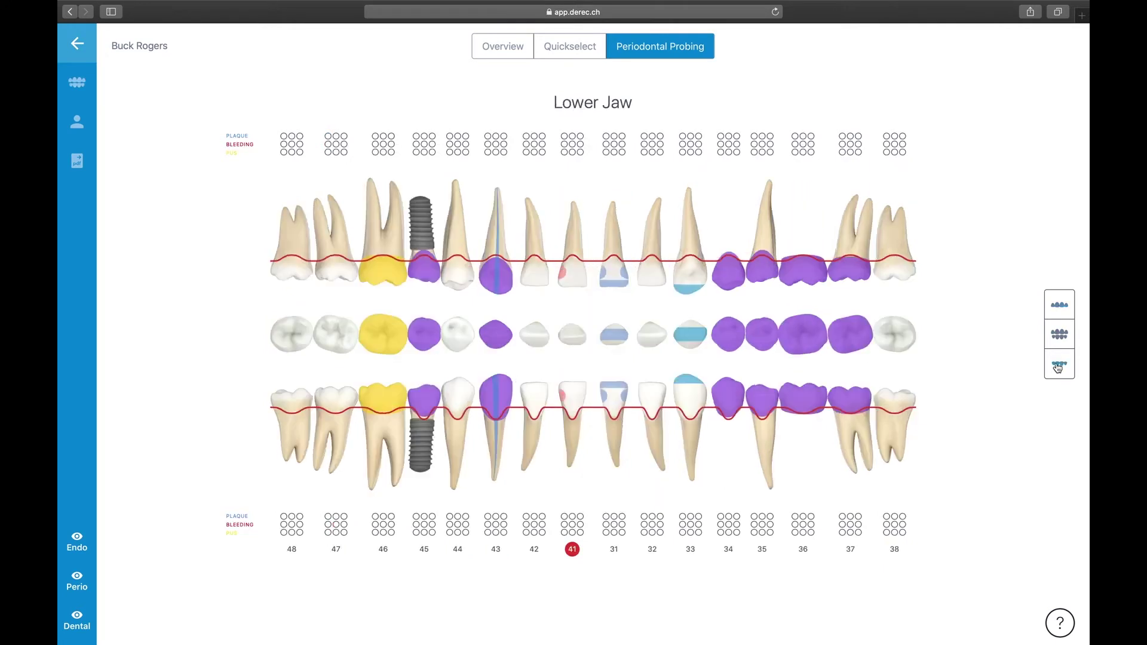
left_click(1061, 345)
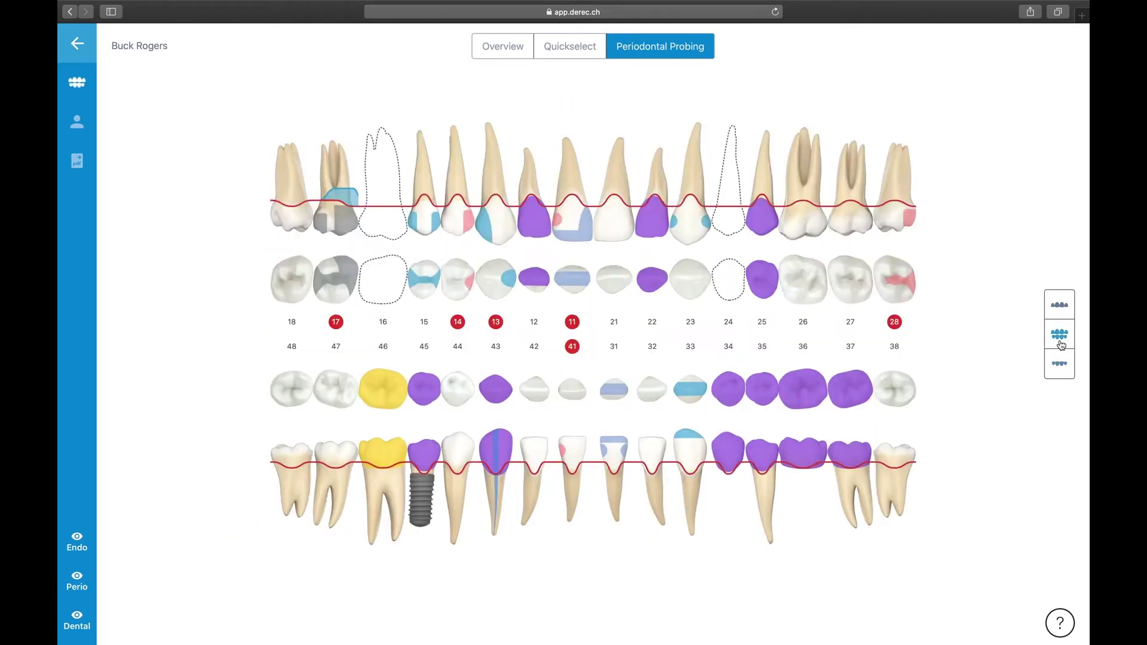
left_click(1060, 307)
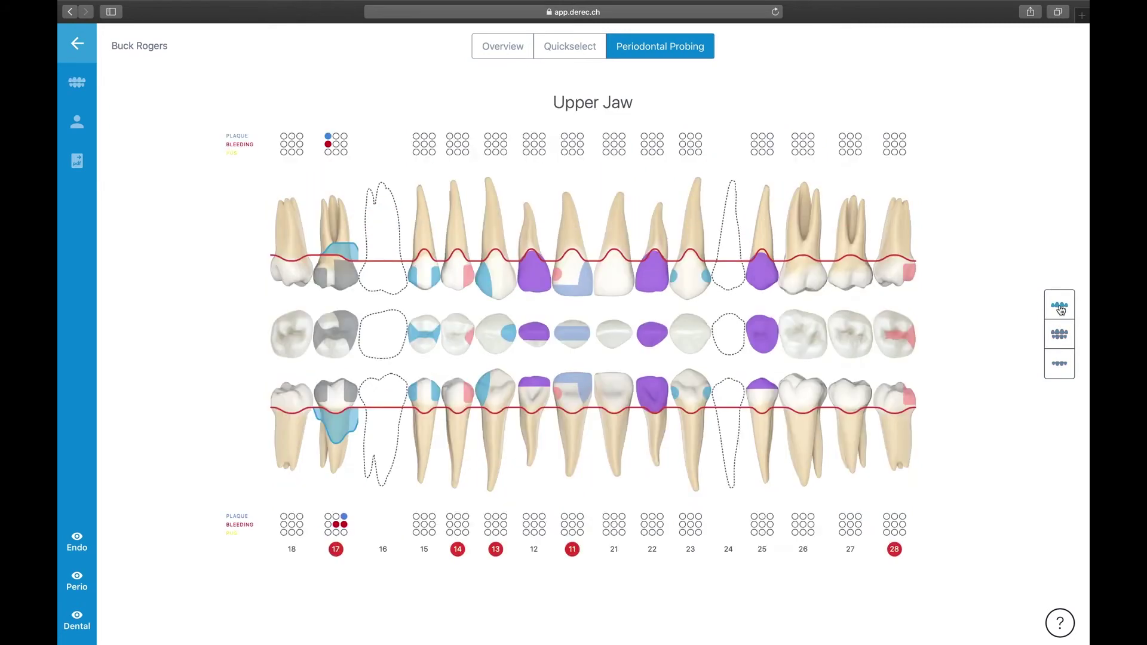